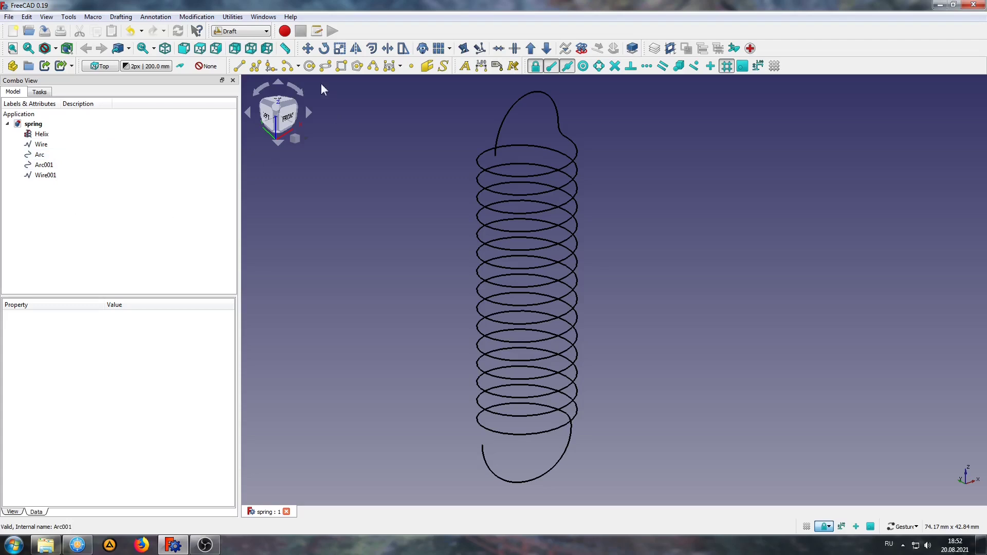
- In the Part workbench, fuse the five spring pieces (helix, arcs, wires) into BooleanFragments
left_click(240, 32)
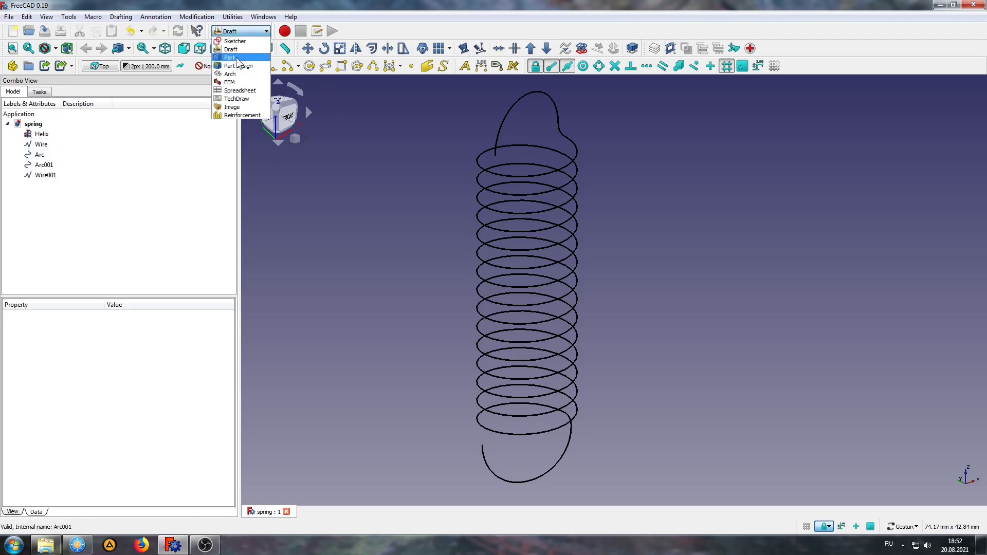
left_click(230, 57)
left_click_drag(92, 229, 46, 135)
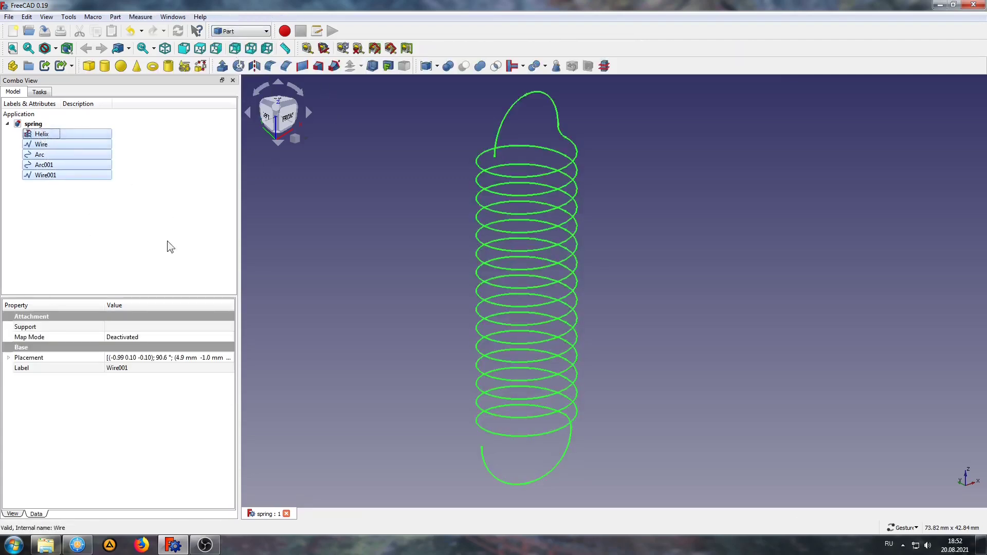
left_click(535, 66)
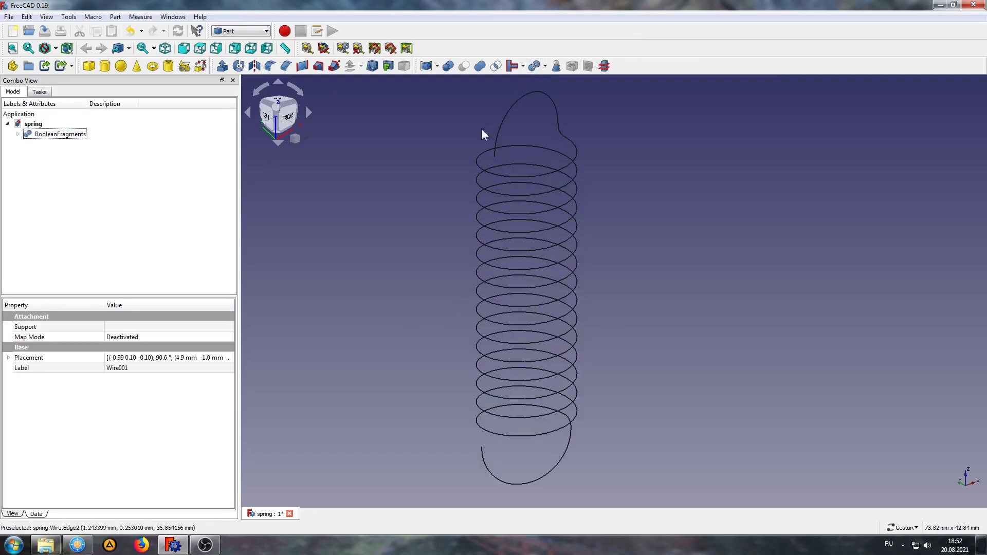
- Switch to the FEM workbench and create an Analysis with the CalculiX solver
left_click(244, 31)
left_click(230, 83)
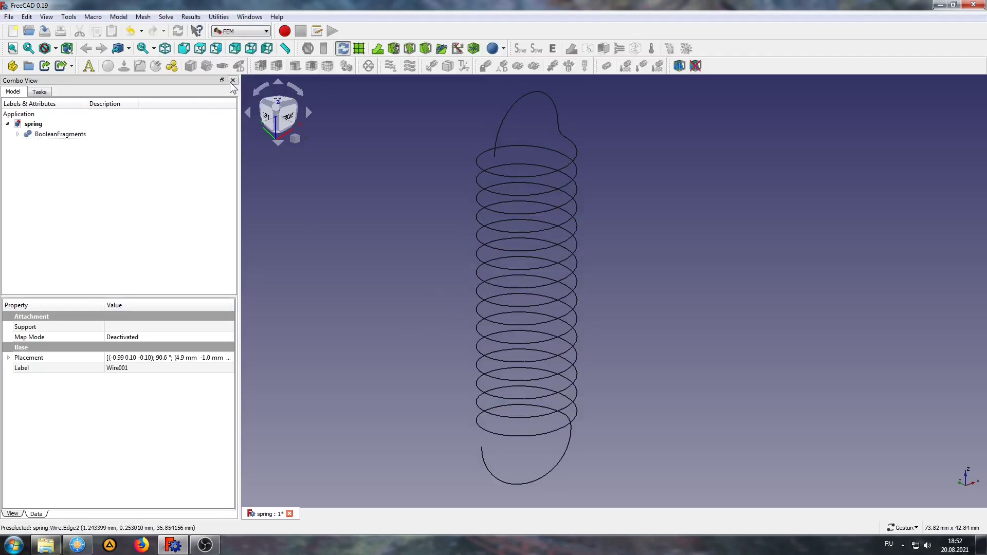
left_click(89, 66)
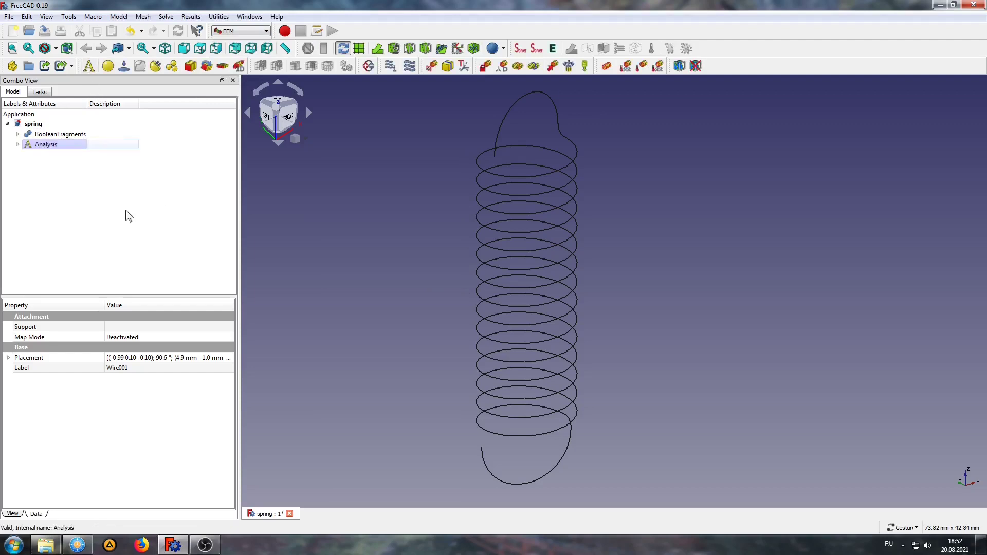
left_click(17, 145)
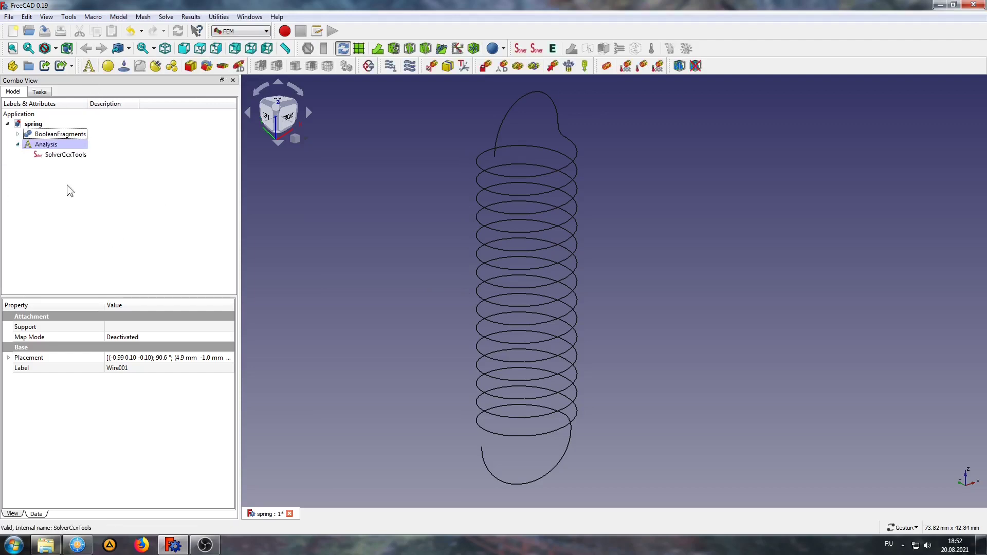
left_click(61, 155)
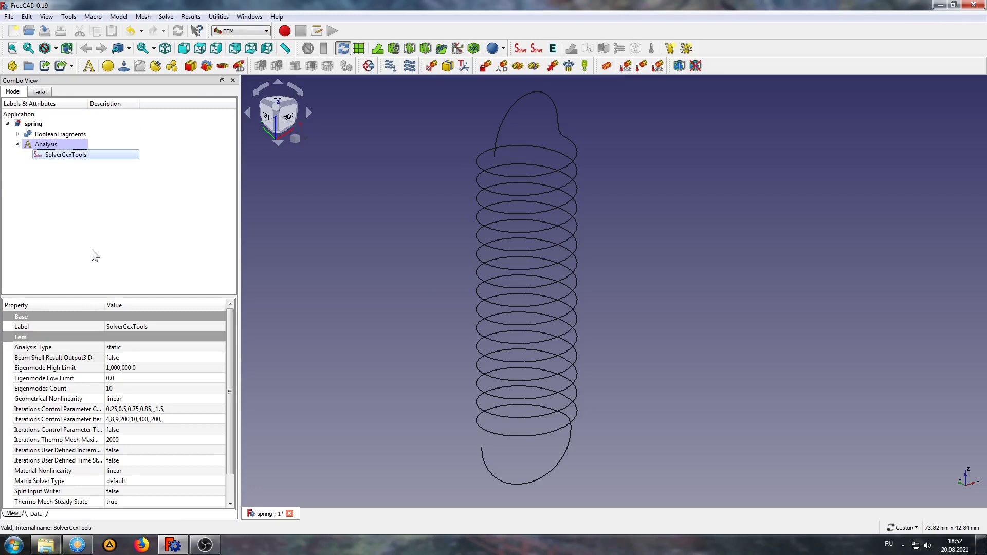
- Mesh the BooleanFragments spring with Gmsh at a 1 mm maximum element size
left_click(373, 264)
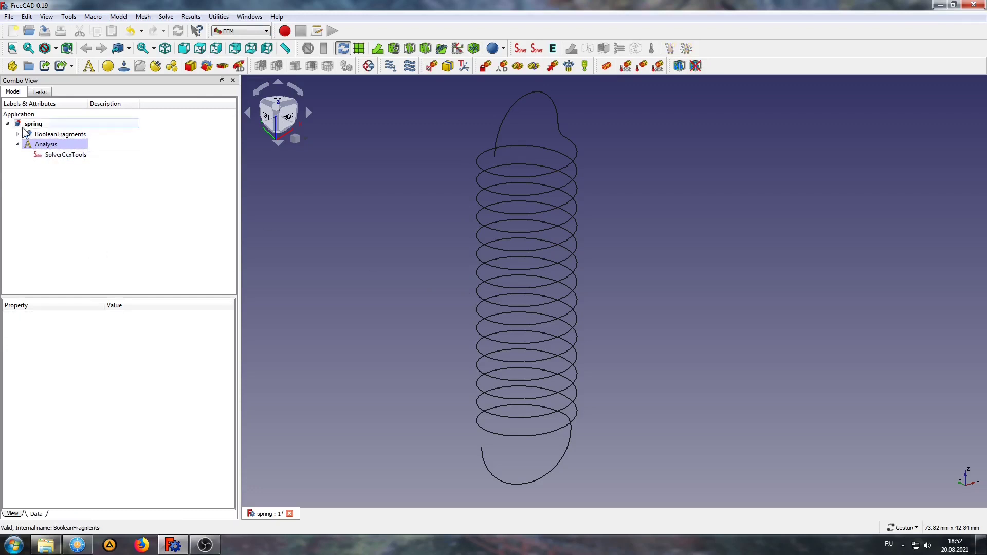
left_click(60, 134)
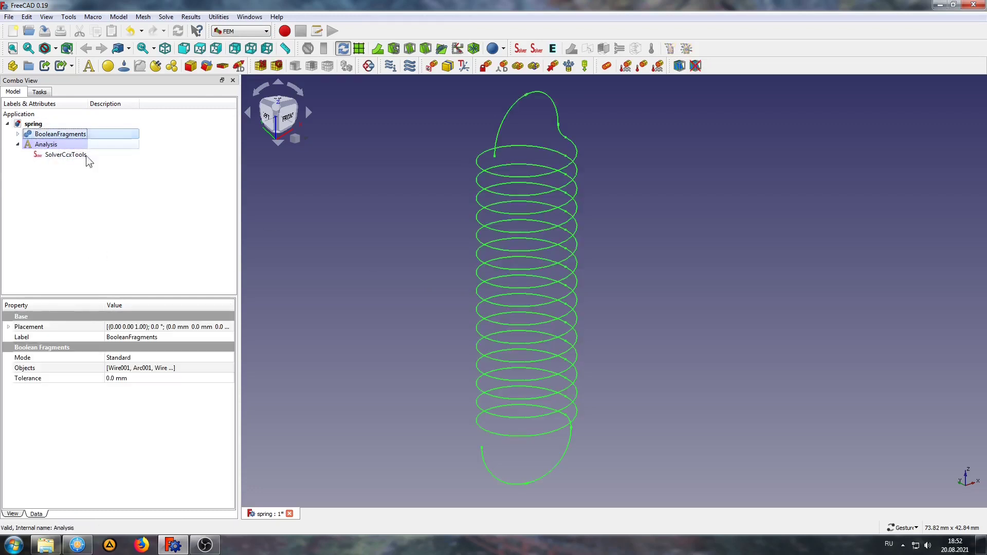
left_click(278, 67)
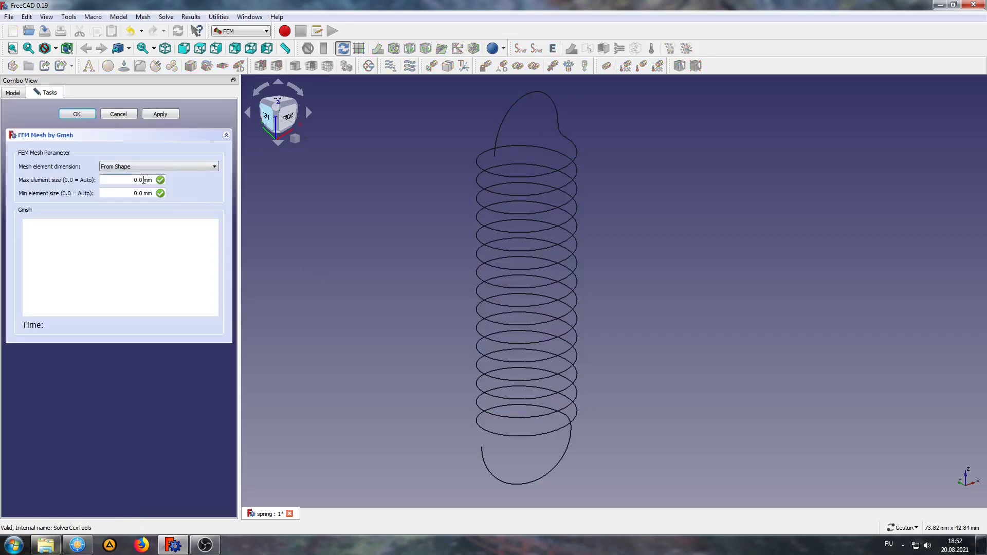
double_click(119, 180)
key("Delete")
key("Delete")
key("Delete")
type("1")
left_click(162, 113)
left_click(77, 113)
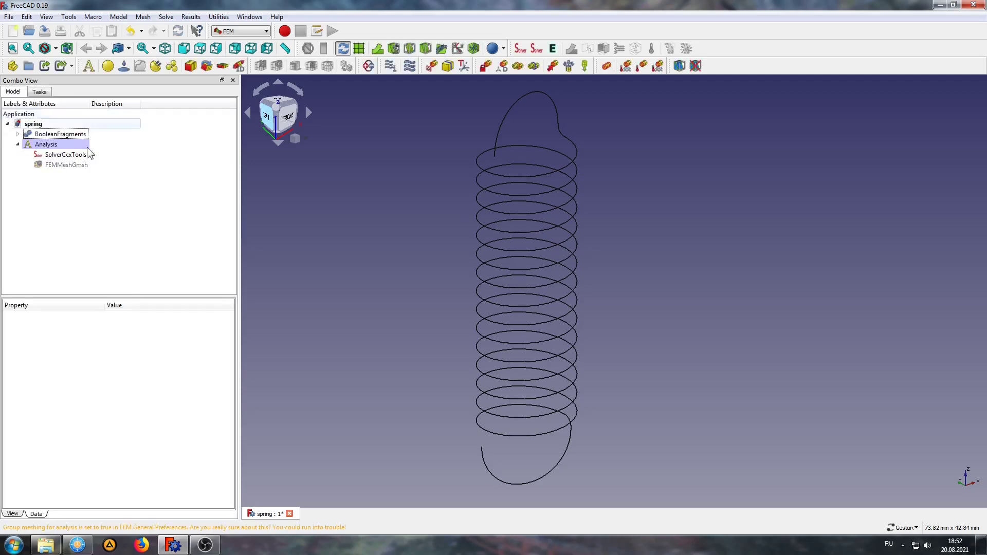
- Add a Circular beam cross-section with a diameter of 1 mm to the analysis
left_click(191, 66)
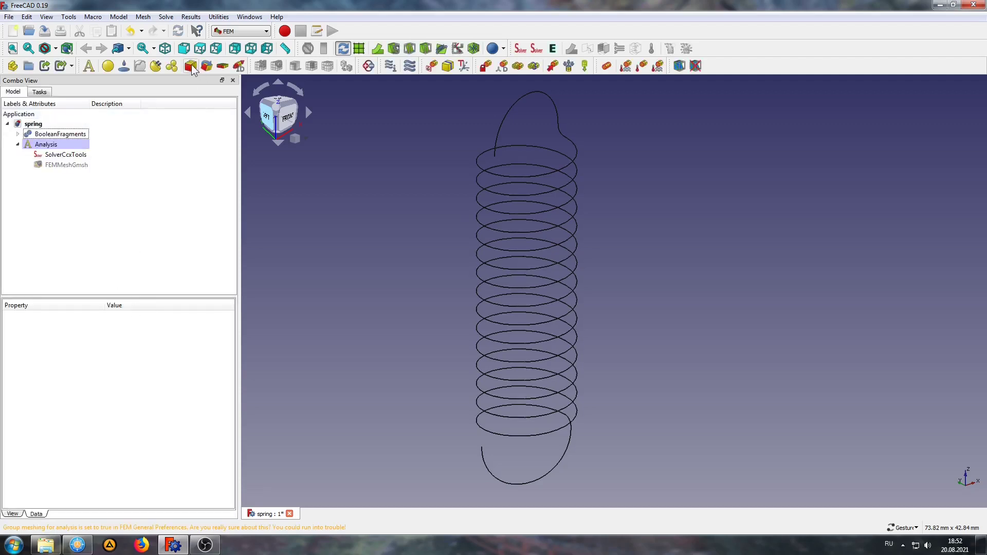
left_click(76, 166)
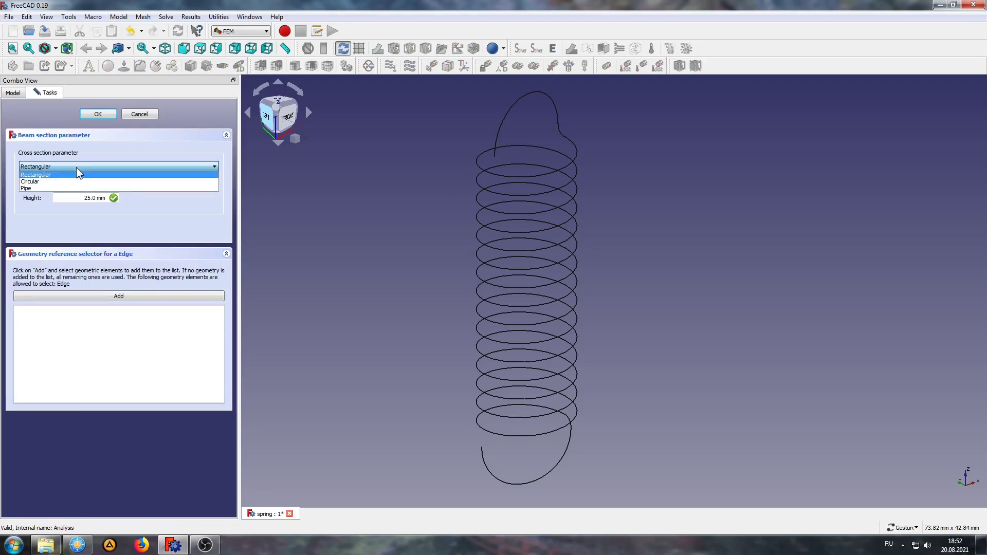
left_click(45, 183)
left_click_drag(99, 185, 66, 187)
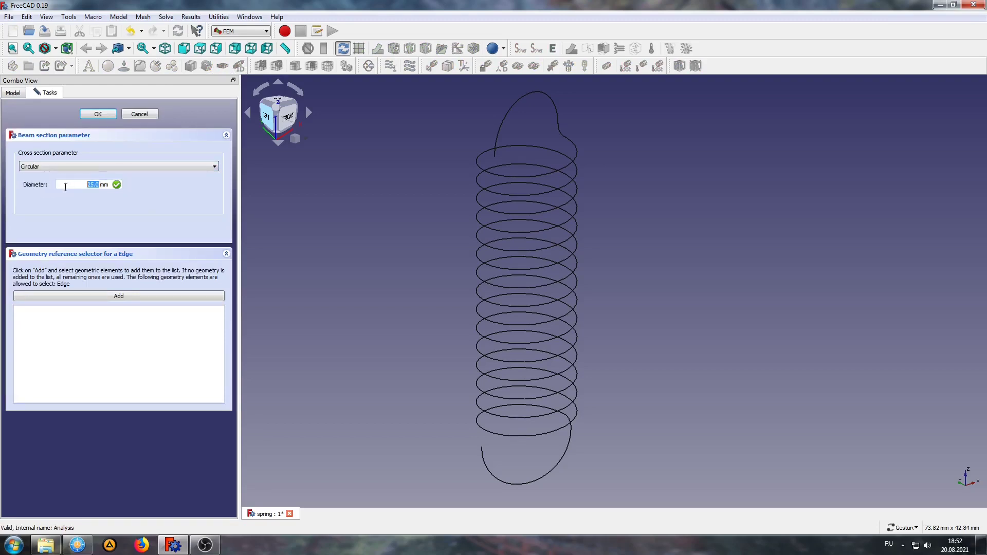
type("1")
left_click(97, 114)
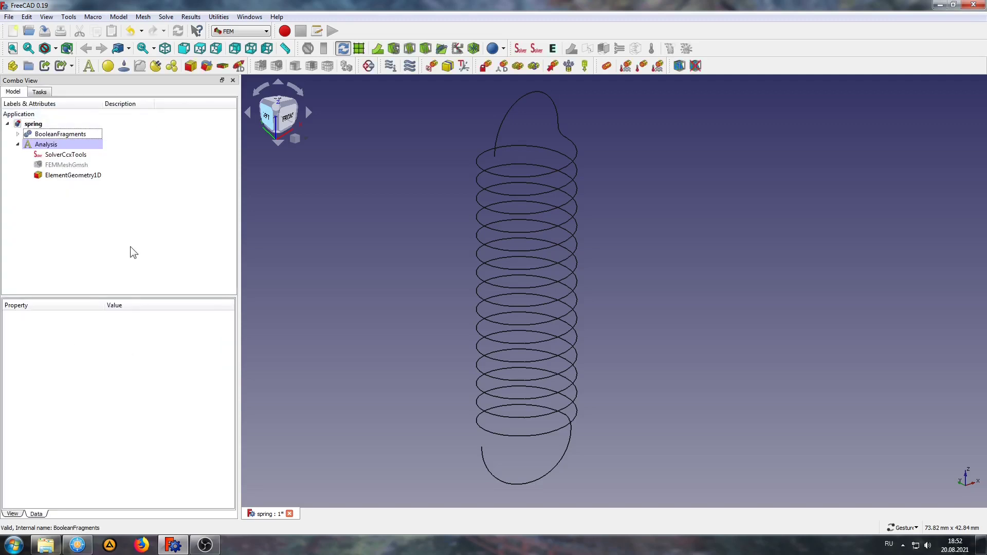
- Add a solid material using the CalculiX-Steel card (210 GPa, Poisson 0.300, 7900 kg/m^3)
left_click(108, 65)
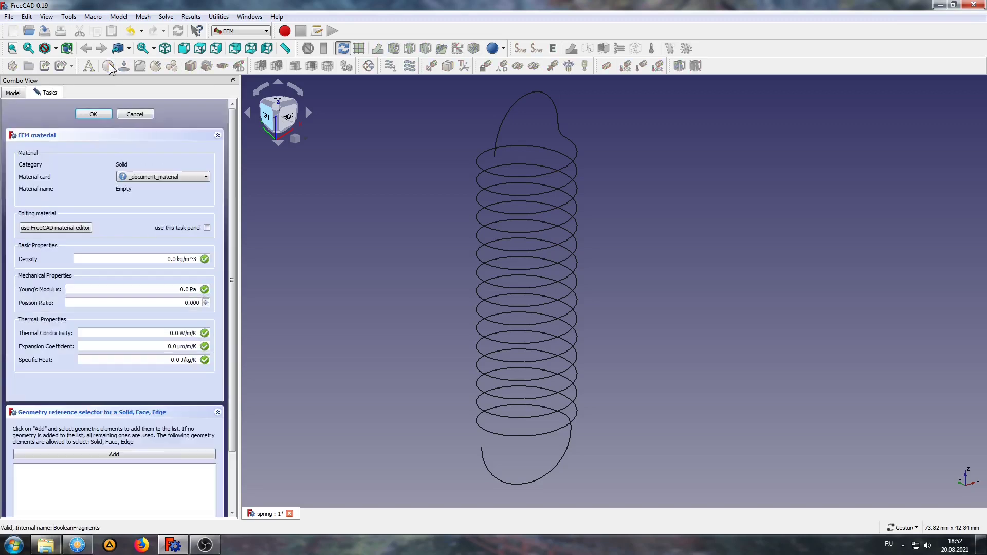
left_click(168, 176)
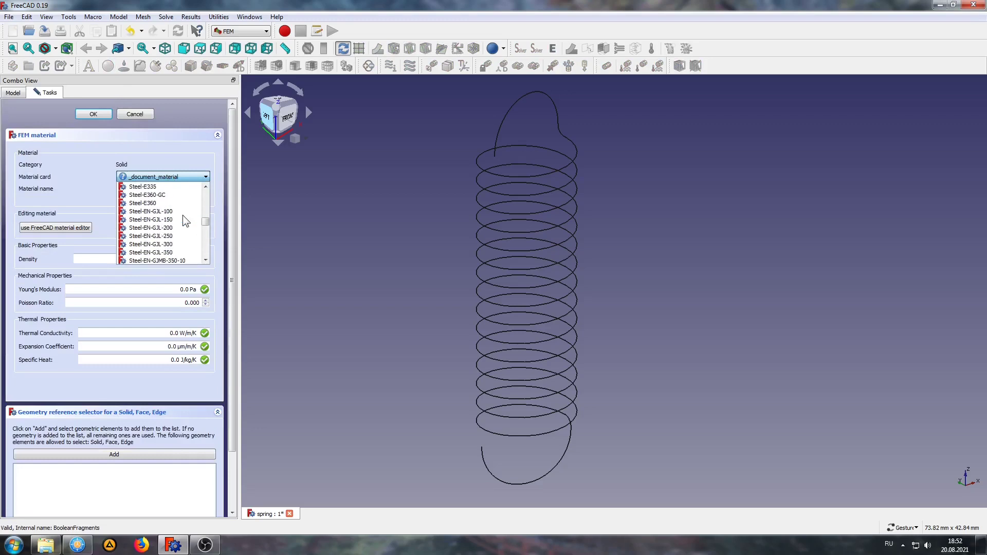
scroll(183, 214, "up", 1)
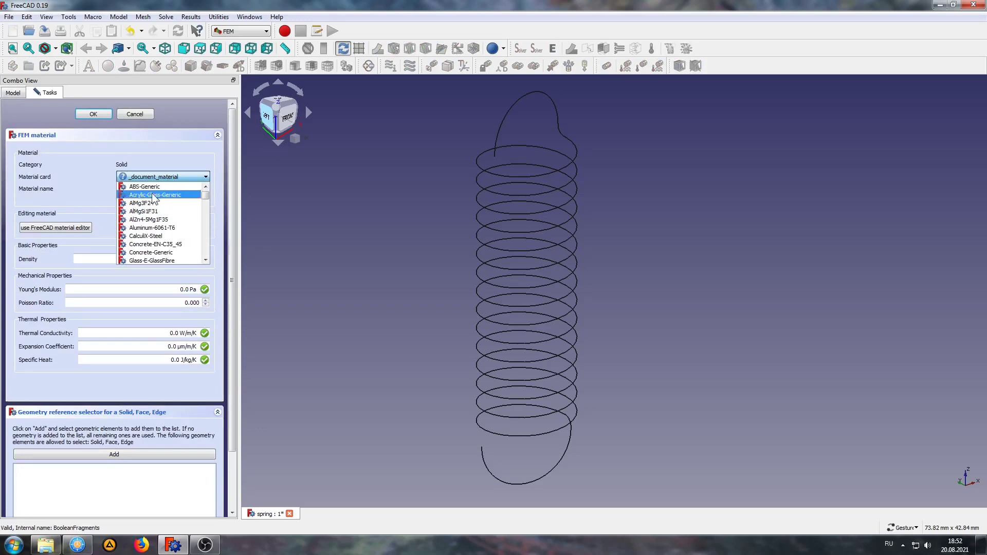
left_click(164, 233)
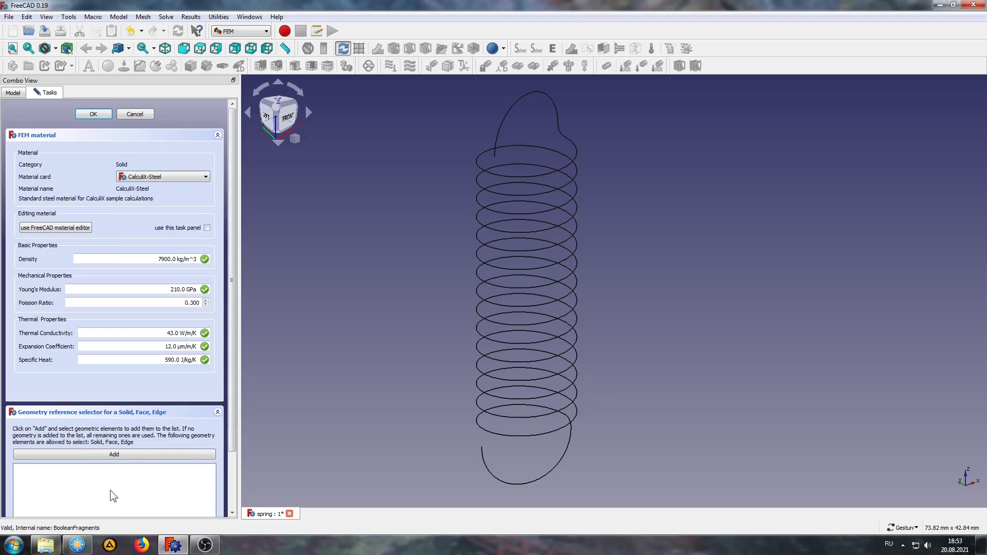
left_click(94, 114)
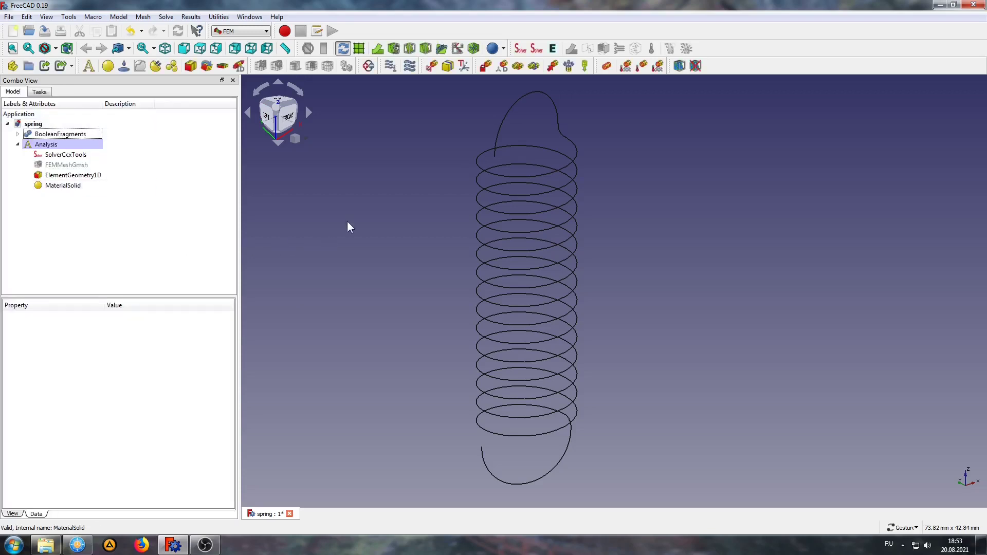
- Fix the spring's top end vertex (Vertex11) in x, y and z with a displacement constraint
scroll(533, 155, "up", 6)
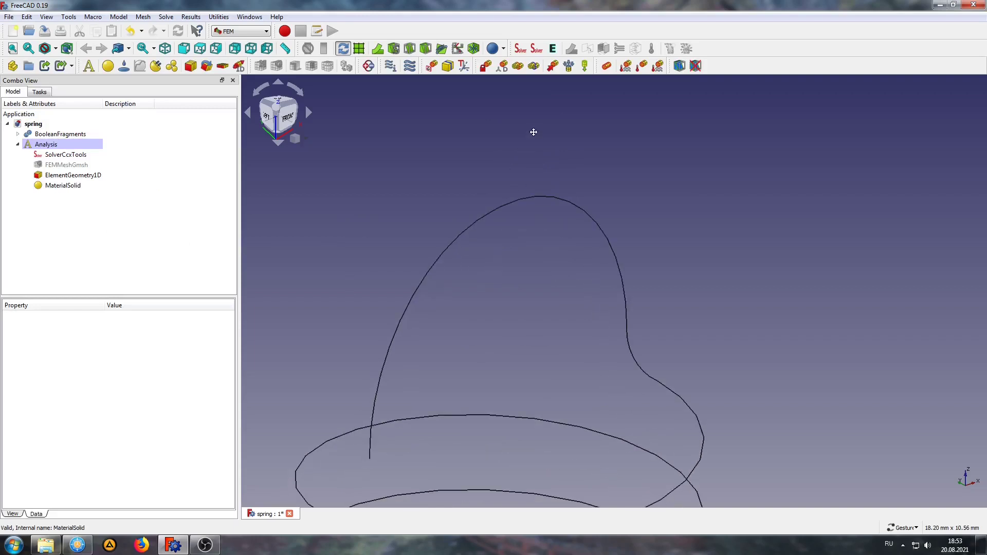
left_click(500, 67)
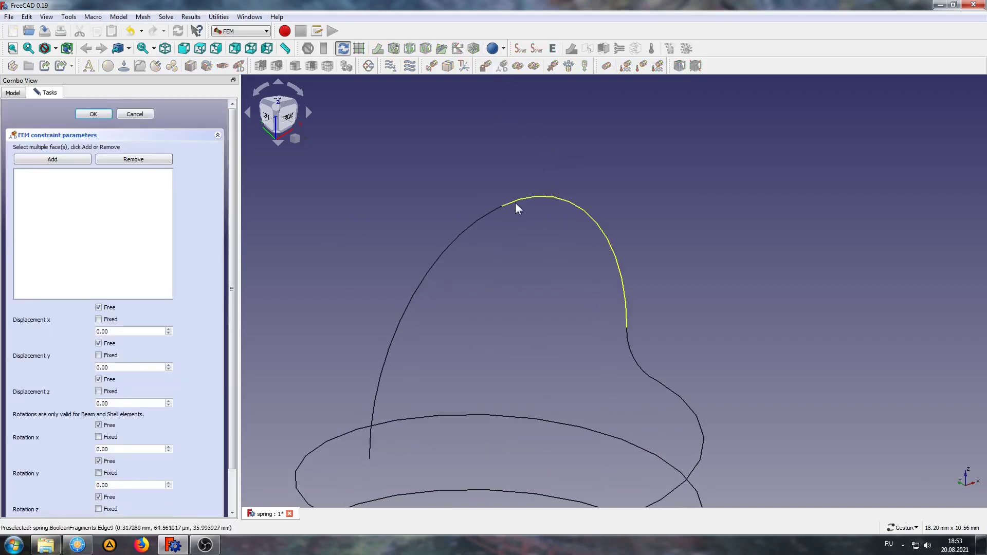
left_click(98, 355)
left_click(98, 391)
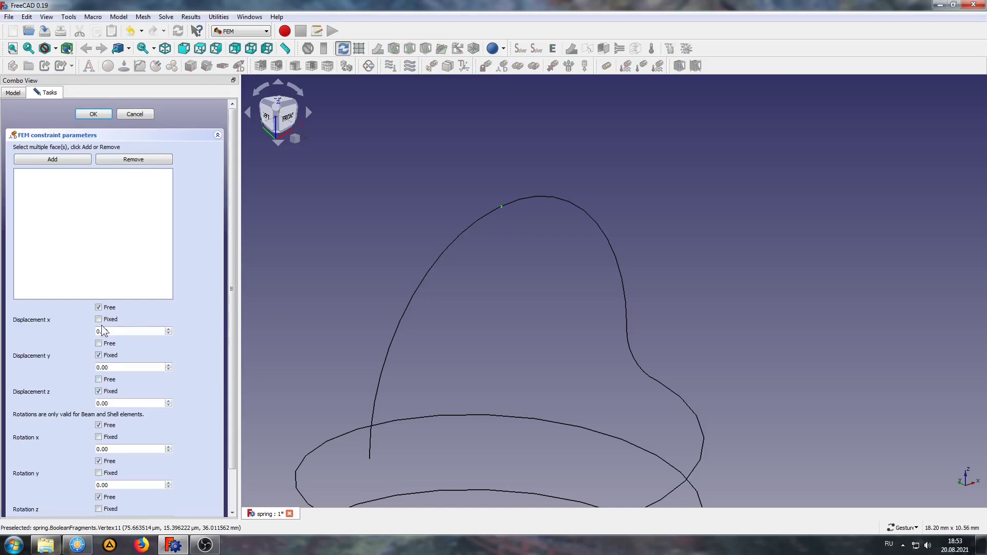
left_click(67, 159)
left_click(92, 115)
scroll(408, 248, "down", 5)
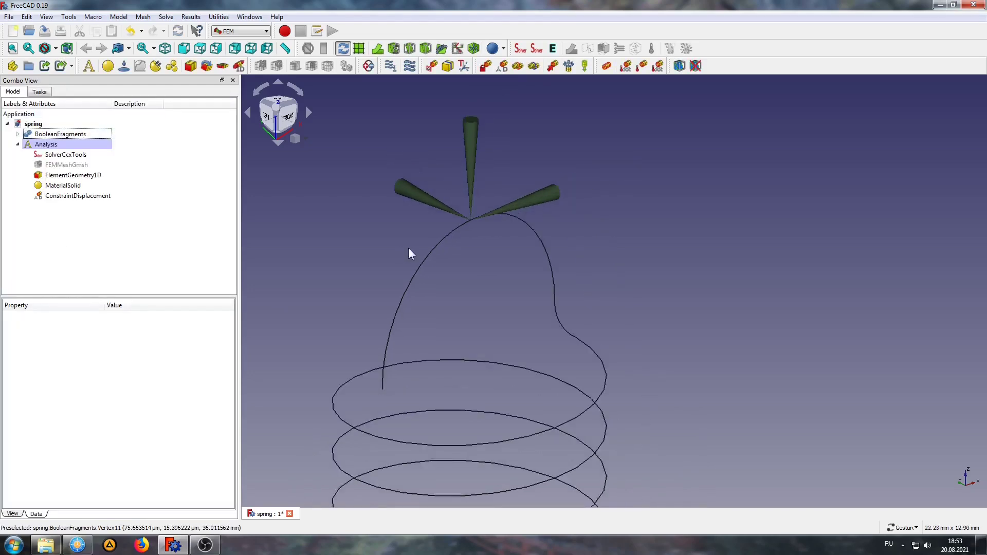
scroll(408, 248, "down", 2)
scroll(403, 354, "up", 8)
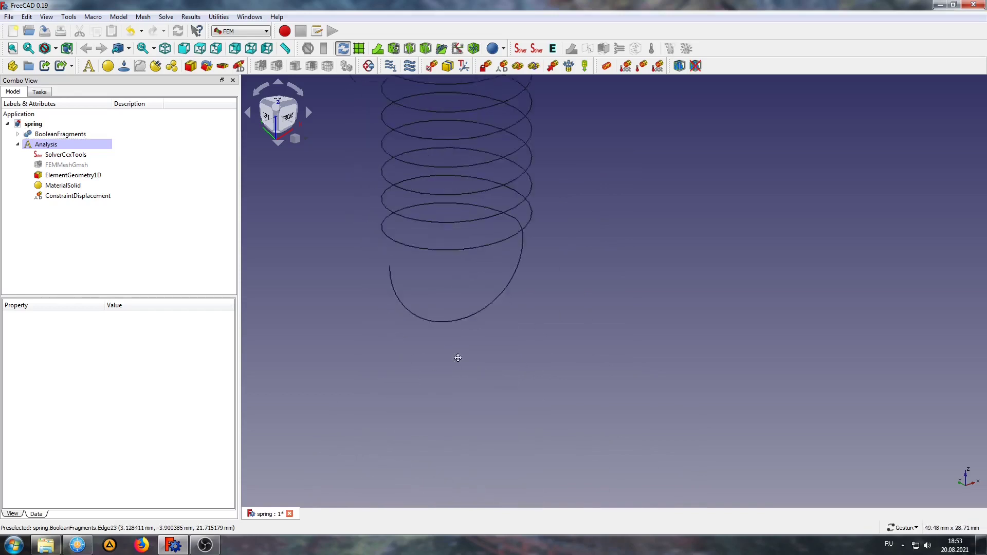
- Constrain the bottom end vertex (Vertex7): fixed in x and y, displaced -10 in z
scroll(513, 359, "up", 3)
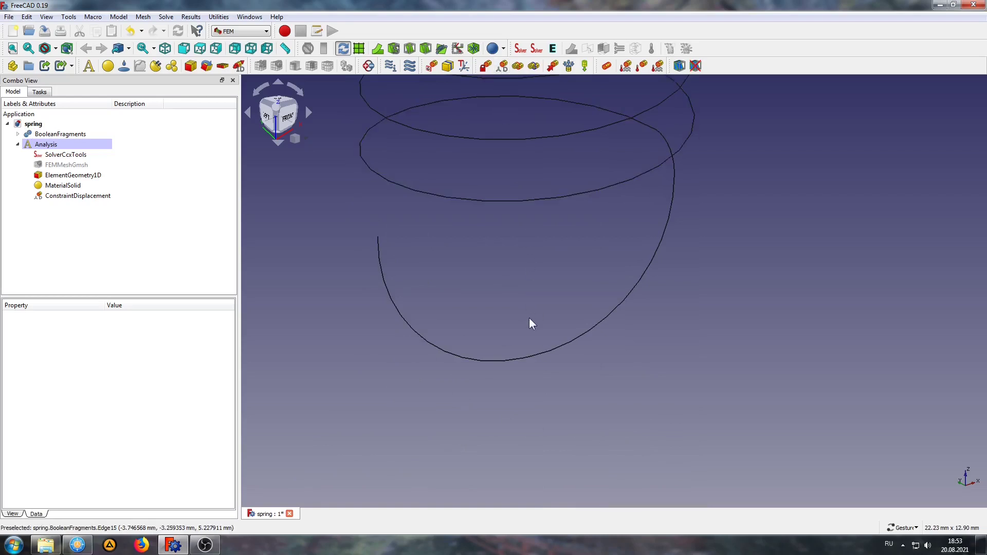
left_click(502, 66)
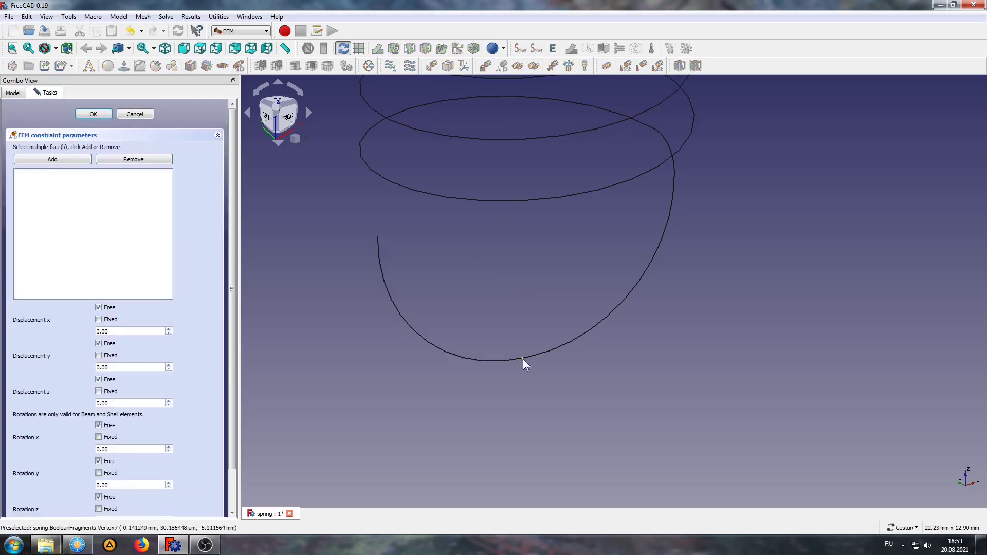
left_click(99, 355)
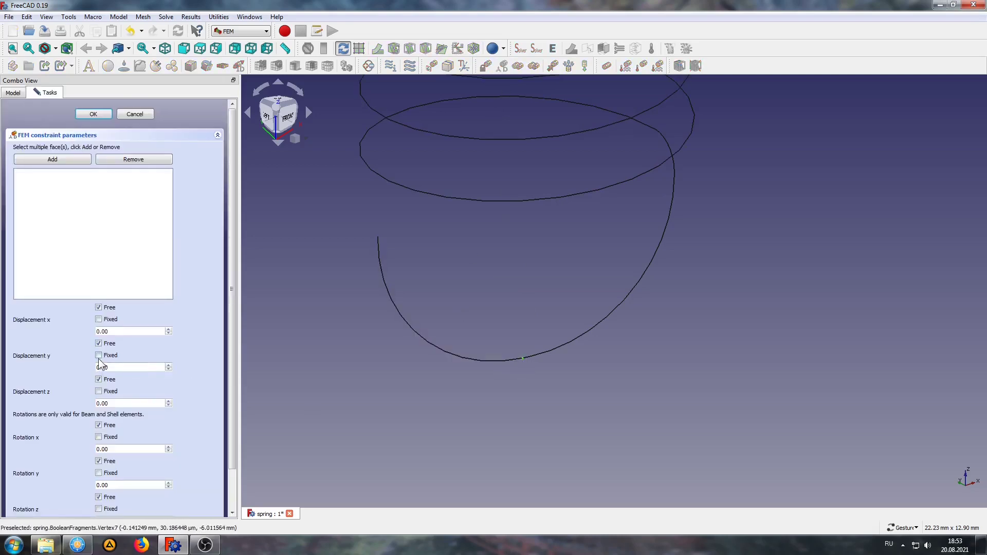
left_click(99, 319)
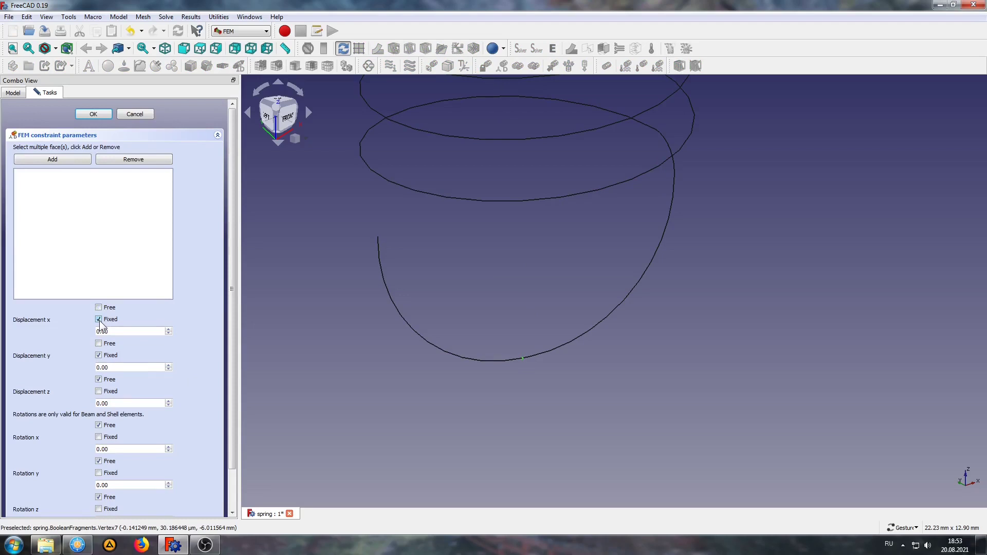
double_click(116, 403)
type("-10")
left_click(62, 159)
left_click(98, 113)
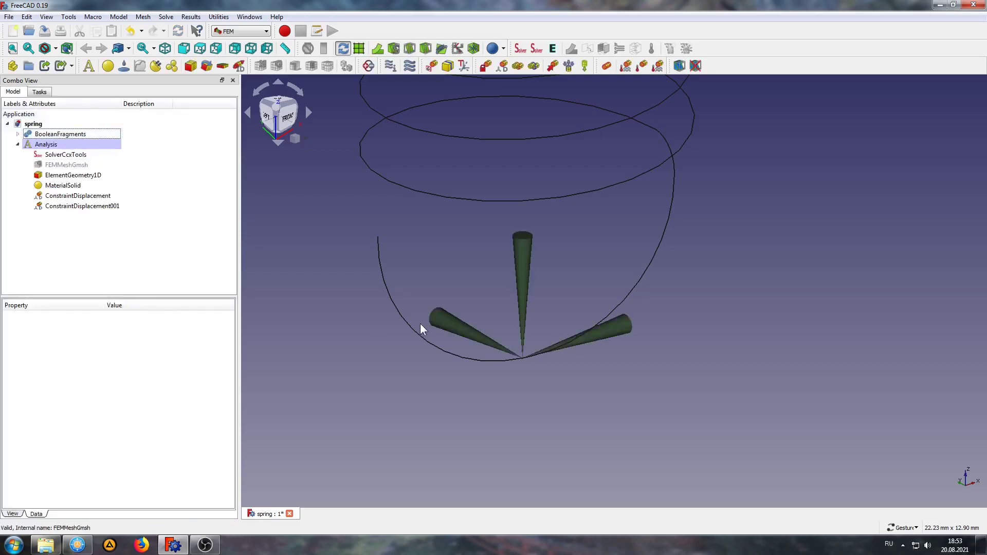
scroll(426, 317, "down", 3)
scroll(426, 317, "down", 3)
scroll(511, 267, "up", 3)
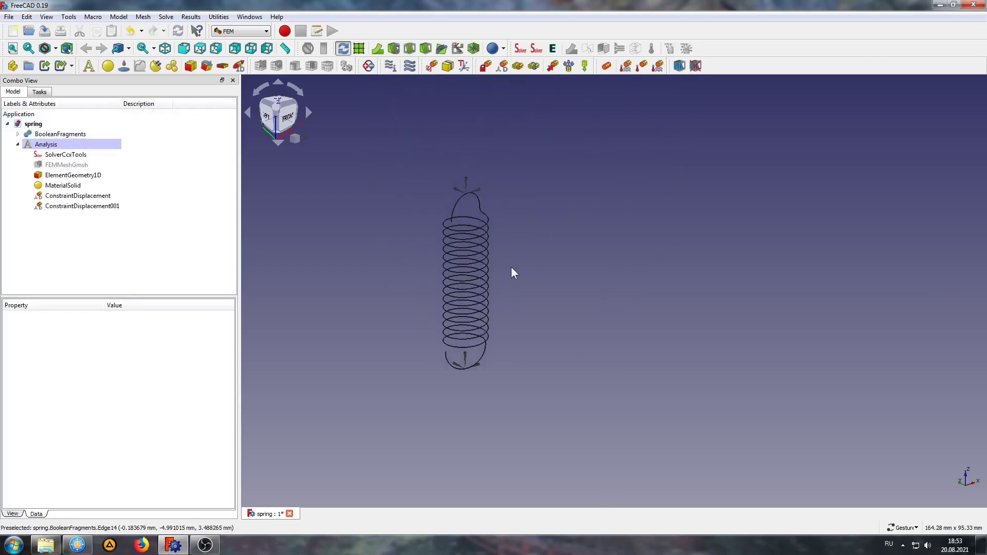
- Set the SolverCcxTools property Beam Shell Result Output3 D to true
right_click_drag(514, 269, 545, 271)
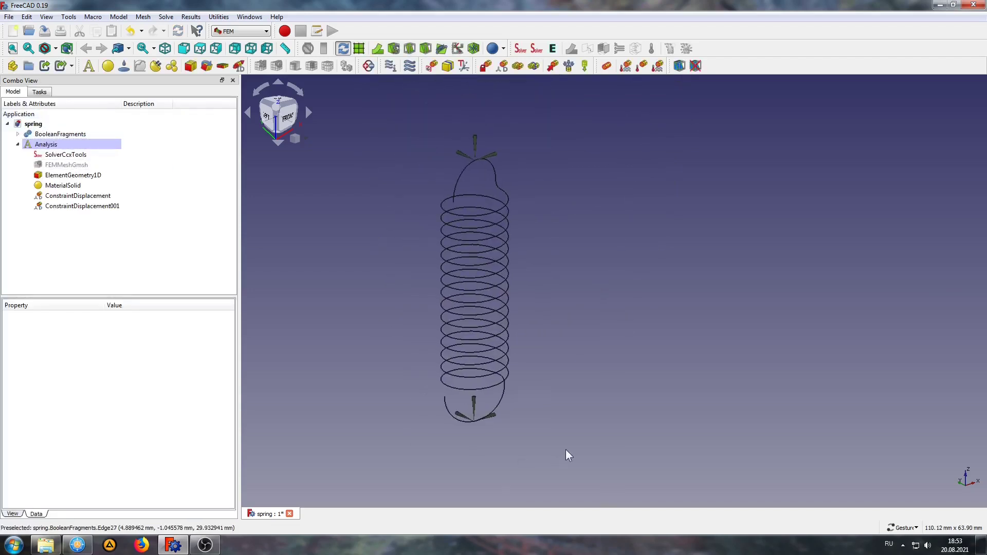
left_click(54, 157)
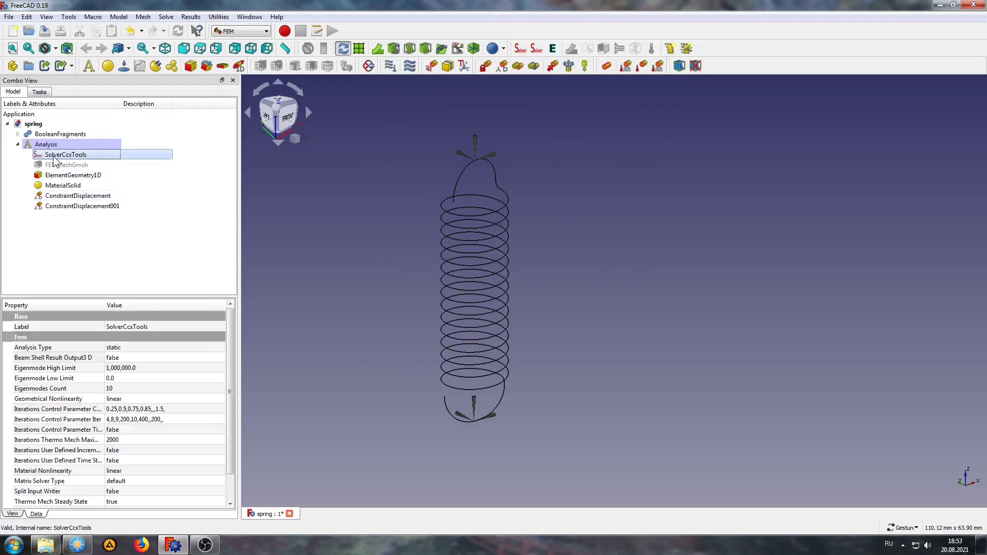
left_click(30, 358)
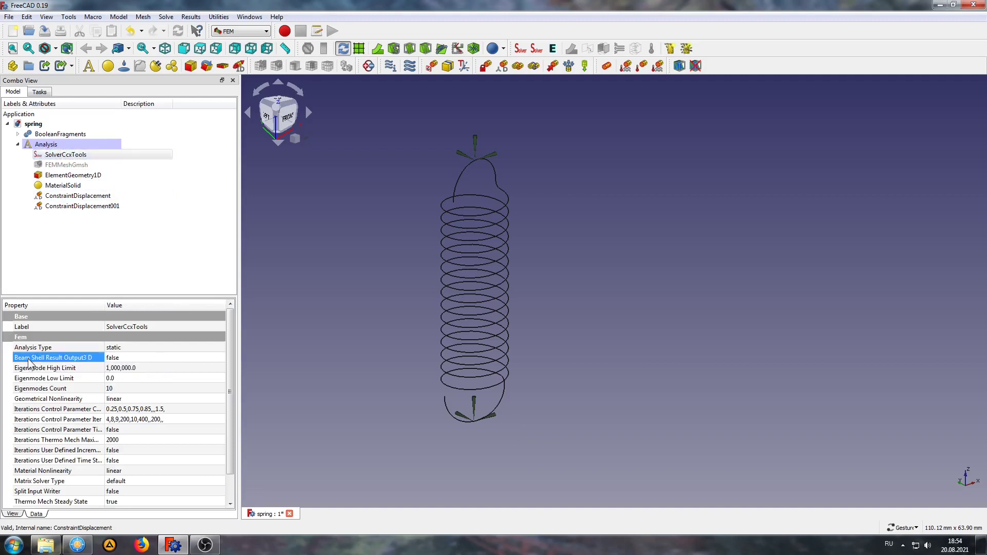
left_click(133, 357)
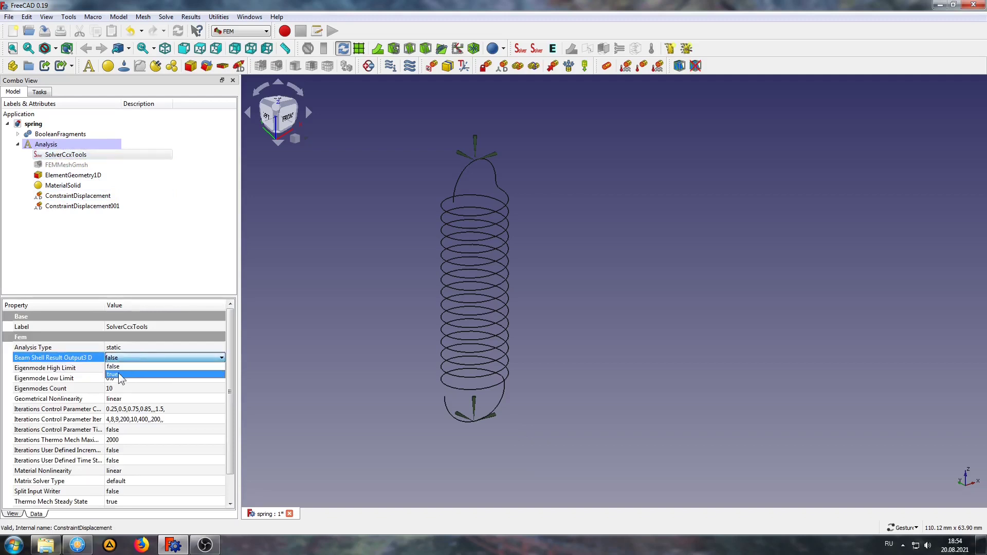
left_click(118, 374)
left_click(62, 155)
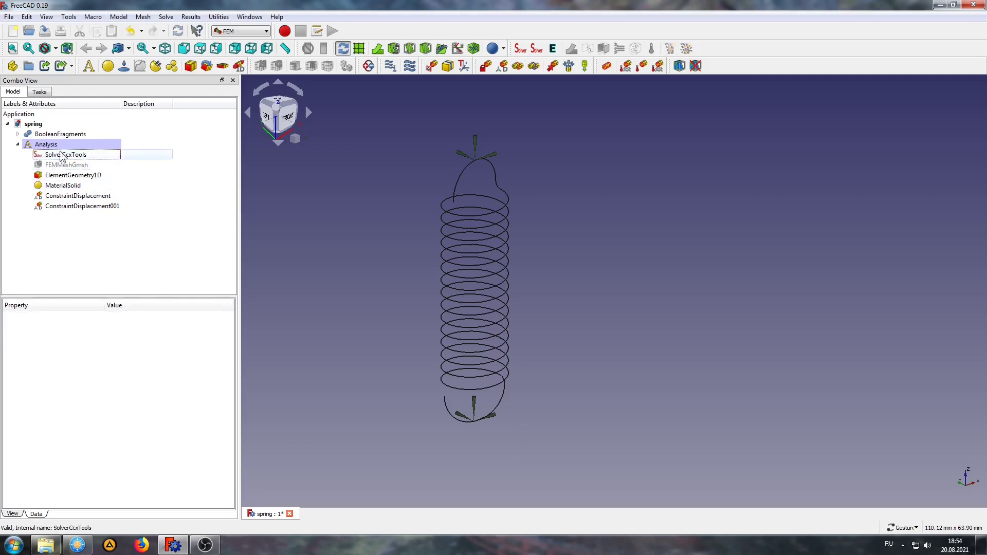
- Write the .inp file, run CalculiX, then open the CCX_Results display
double_click(59, 156)
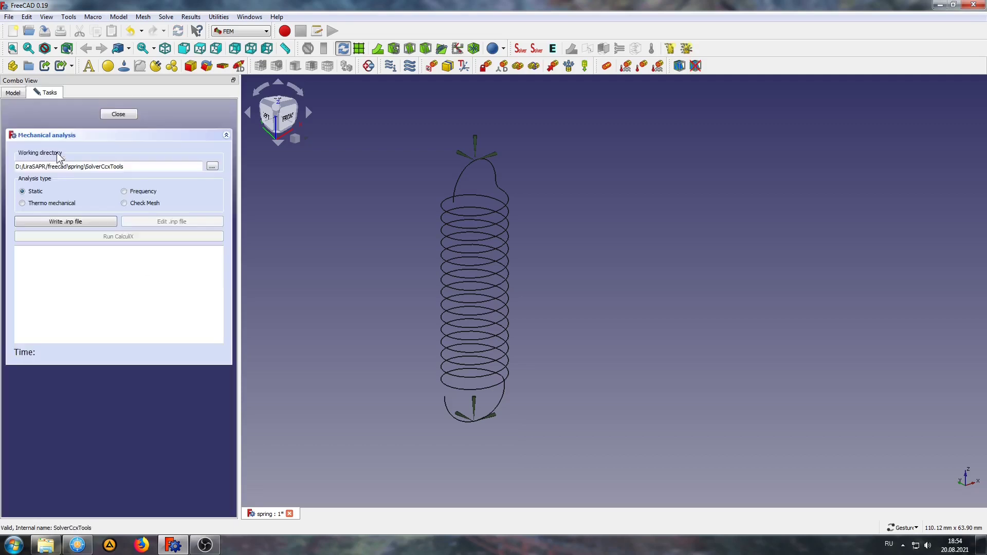
left_click(30, 222)
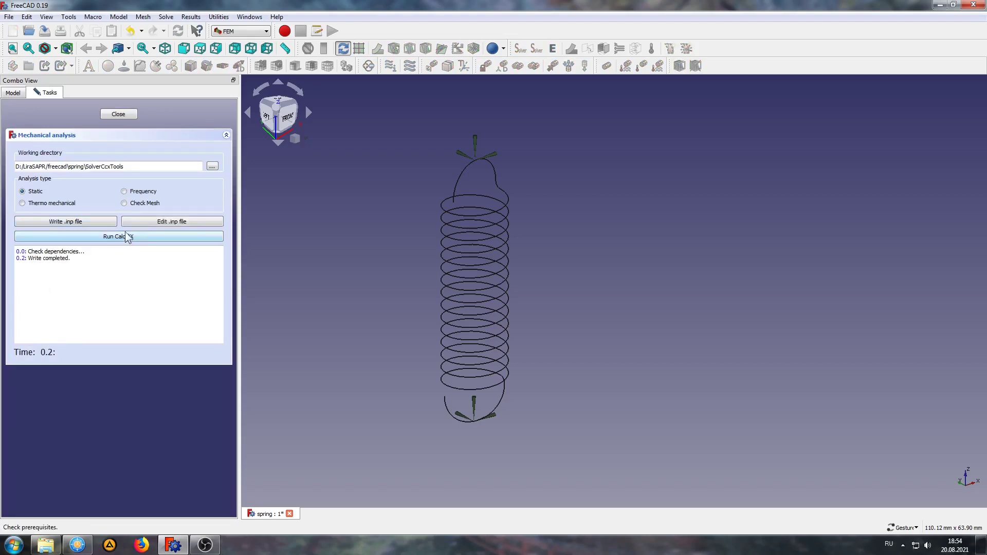
left_click(118, 237)
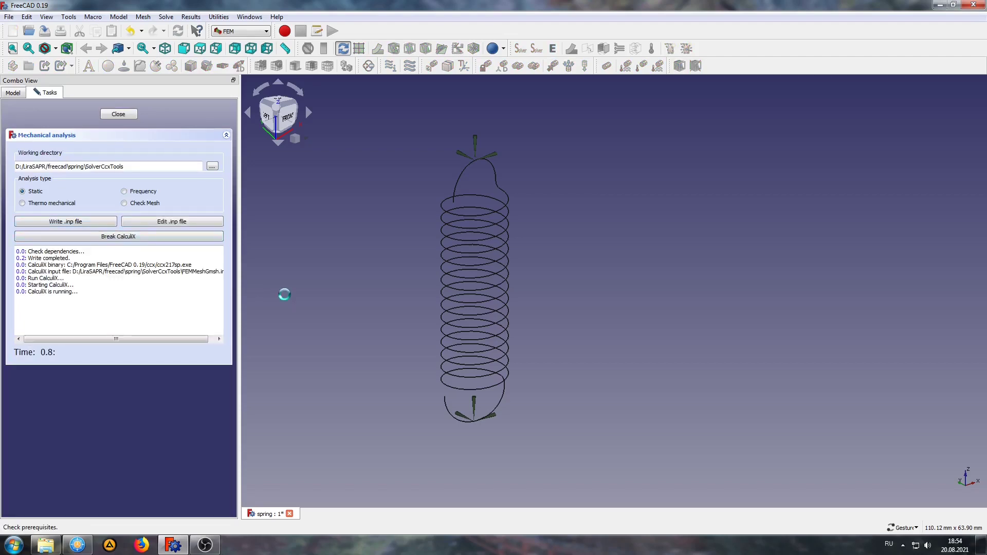
left_click(120, 114)
double_click(49, 214)
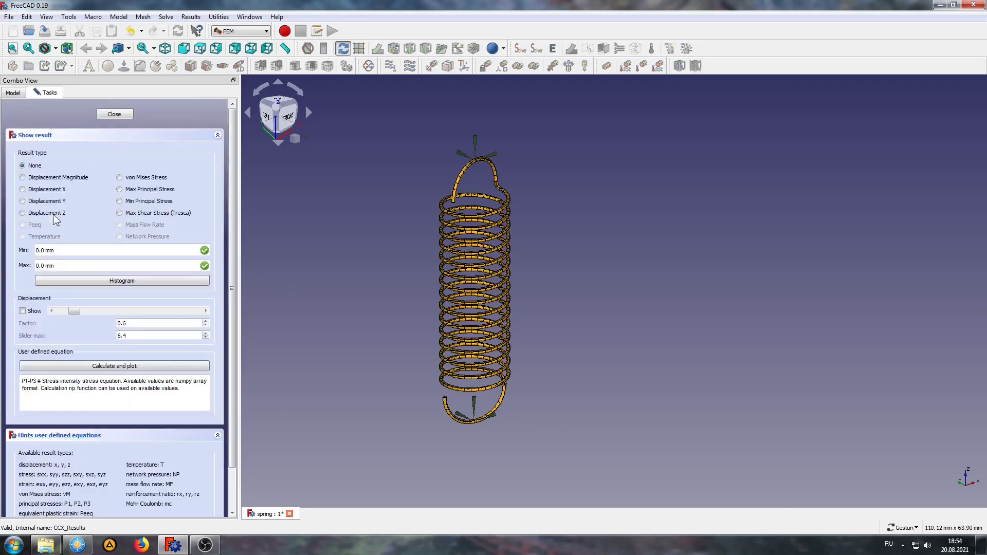
- Colour the spring by Z displacement and show its deformed shape at scale factor 1.8
left_click(45, 215)
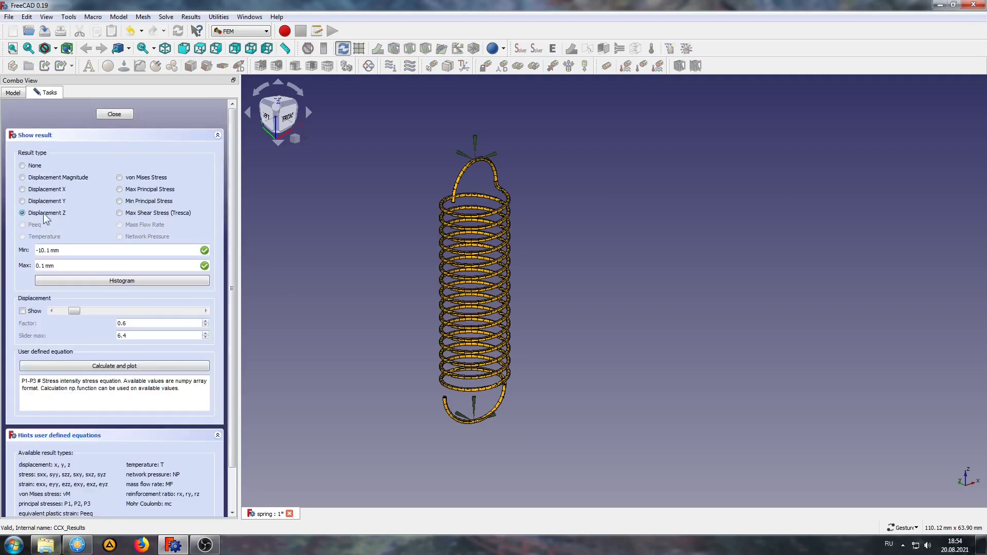
left_click(22, 311)
left_click_drag(77, 310, 106, 310)
left_click_drag(409, 366, 385, 392)
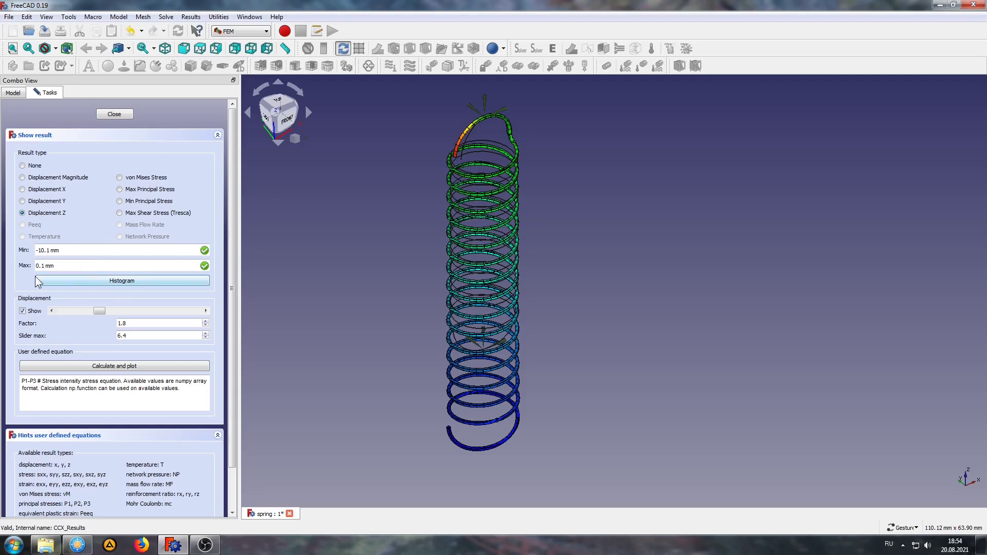
- Compare von Mises, max and min principal stress colouring, settling on von Mises
left_click(131, 177)
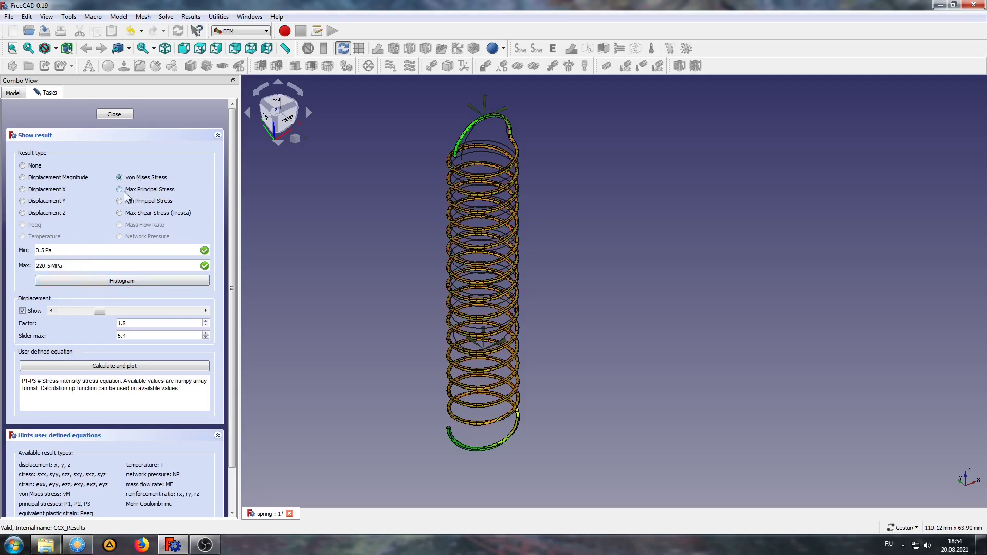
left_click(119, 189)
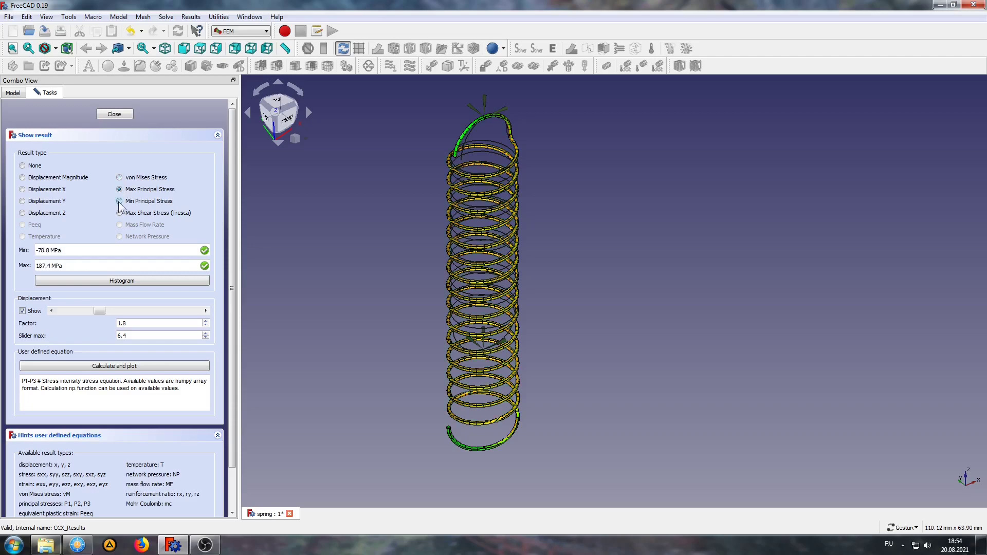
left_click(119, 201)
left_click_drag(319, 320, 410, 368)
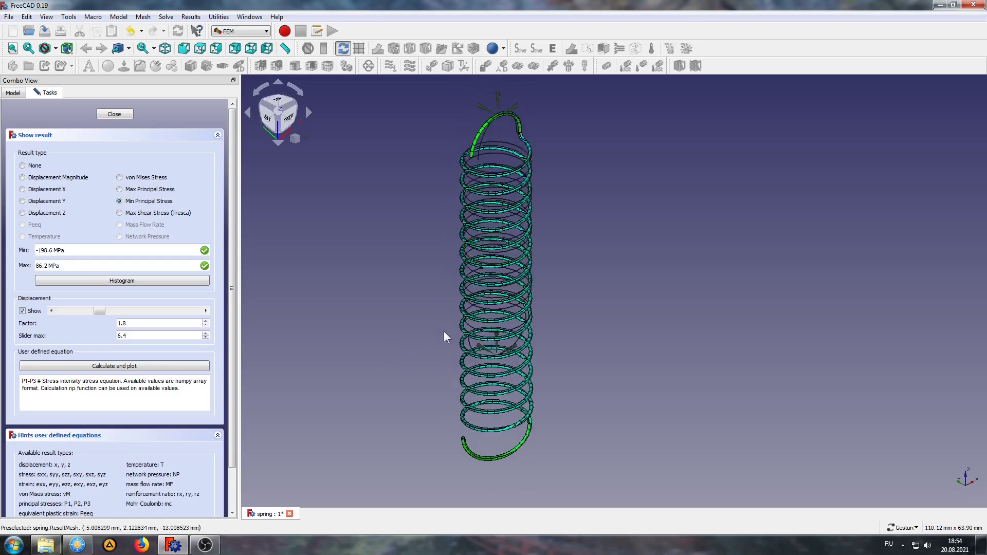
left_click_drag(408, 290, 387, 307)
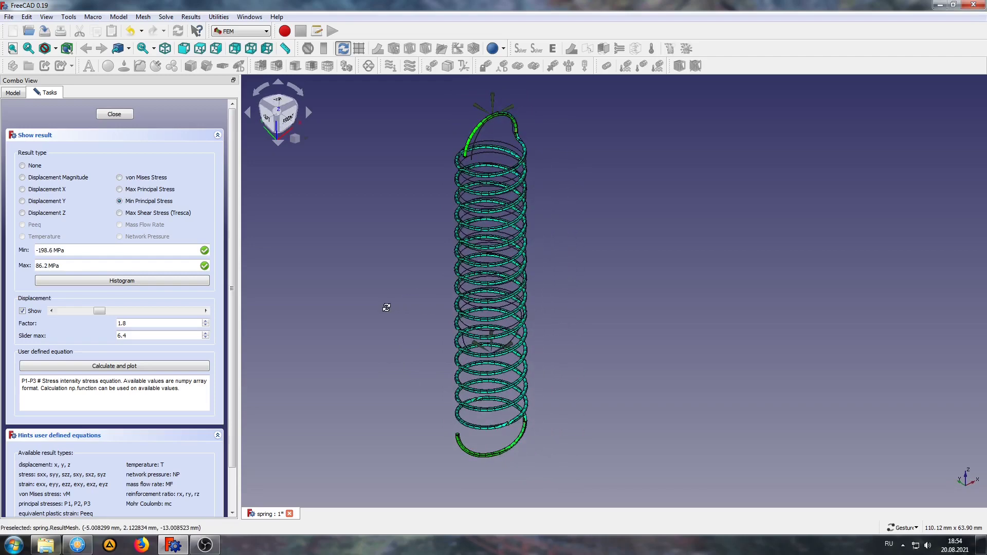
left_click(135, 175)
left_click_drag(430, 369, 425, 332)
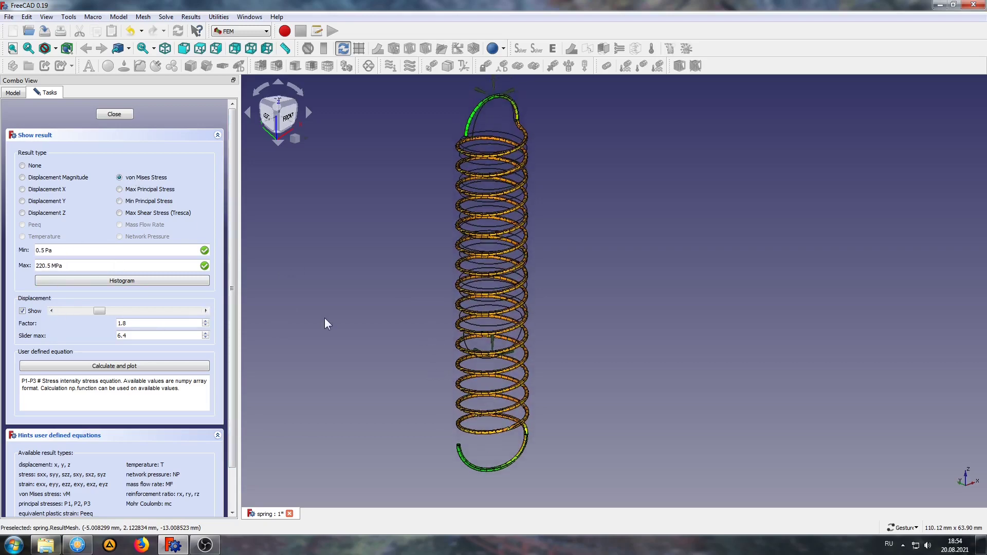
left_click_drag(374, 268, 394, 256)
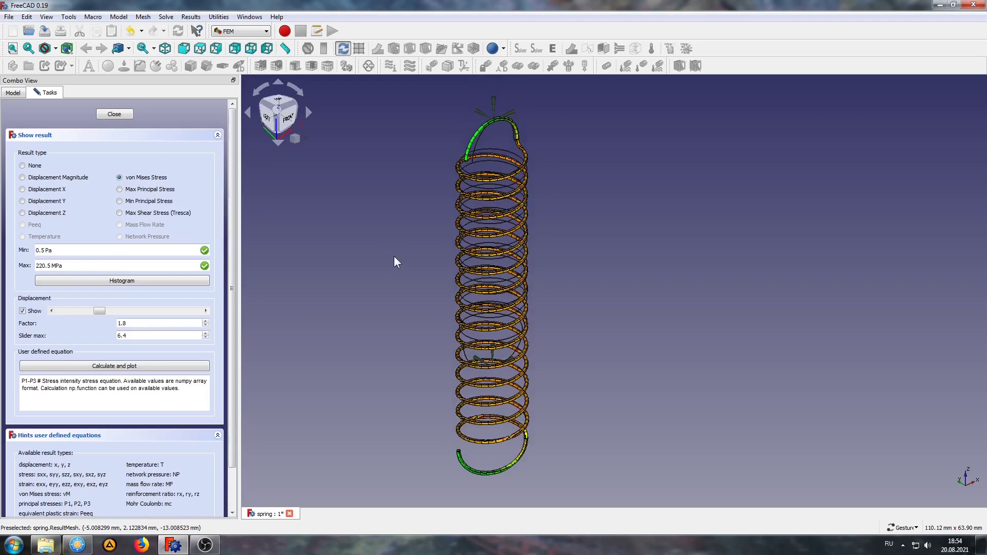
left_click_drag(489, 467, 456, 462)
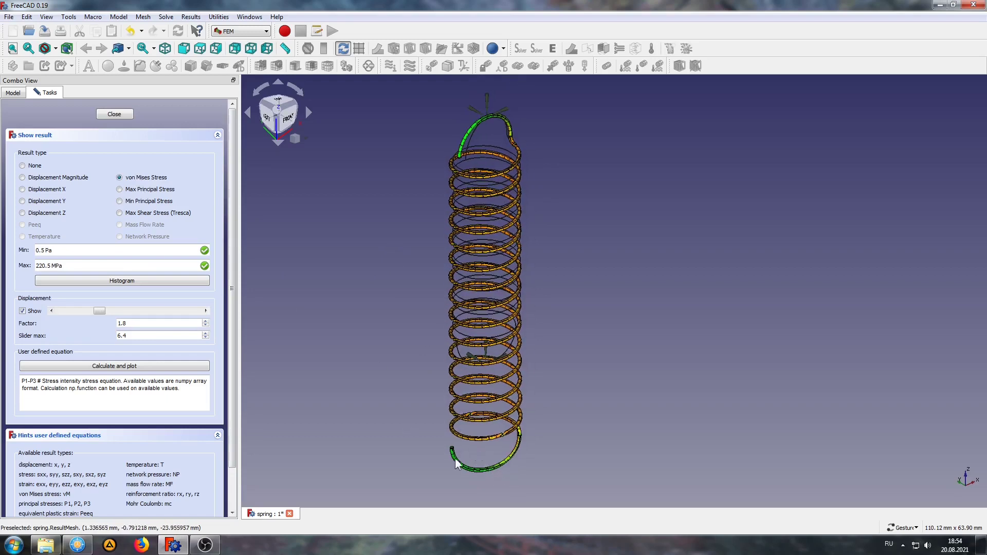
- Restore the undeformed shape and close the result display
left_click_drag(104, 313, 48, 315)
right_click_drag(397, 312, 400, 395)
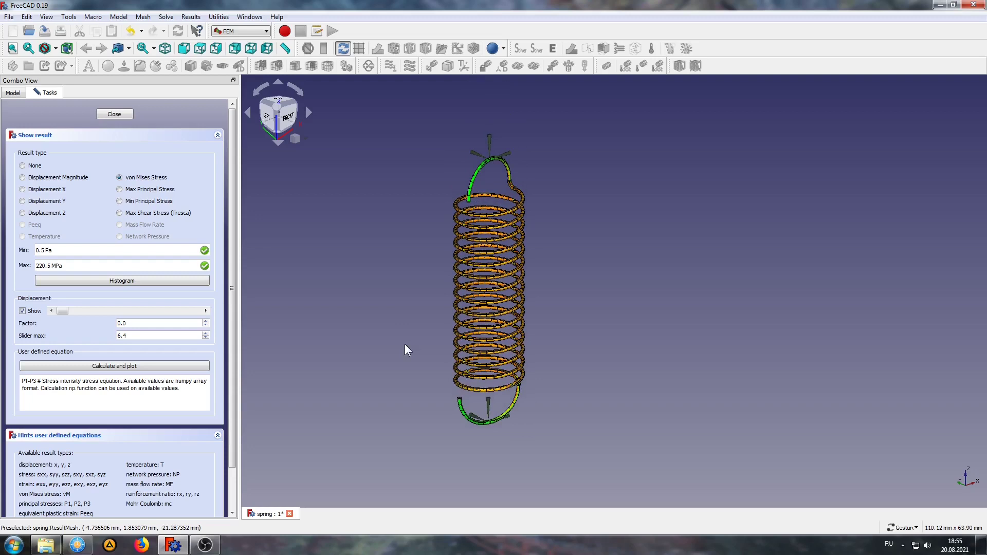
scroll(405, 344, "up", 2)
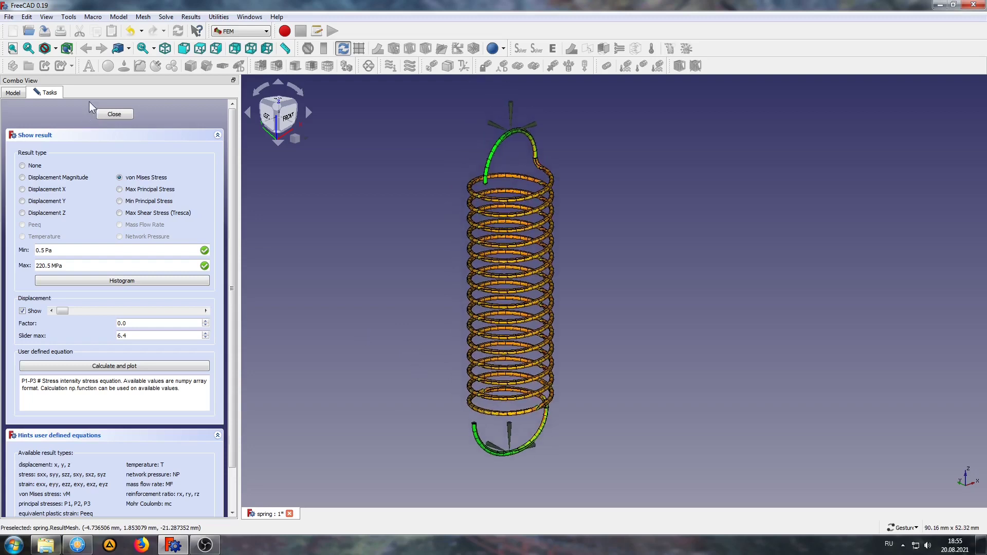
left_click(114, 114)
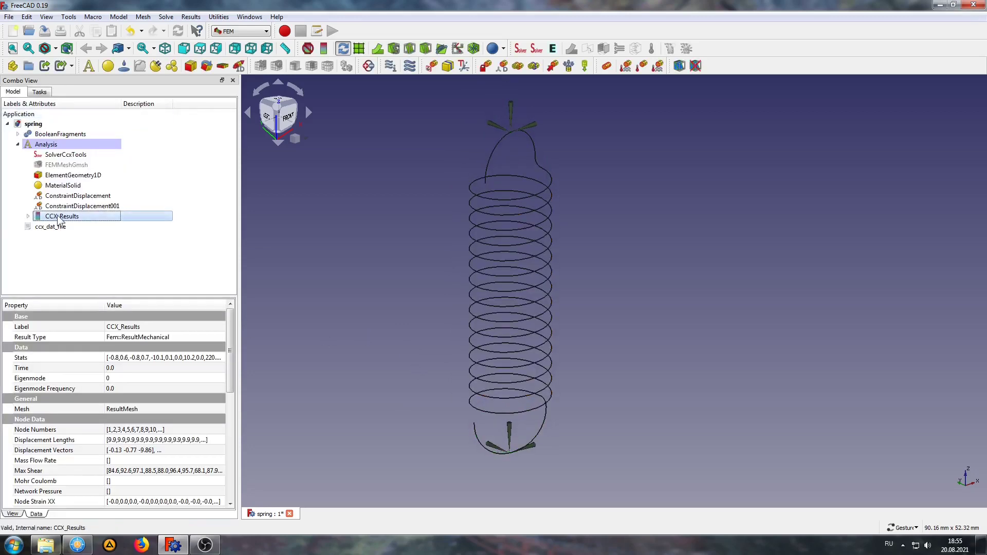
- Create a result pipeline with a Warp filter and display the spring in Surface mode
left_click(359, 49)
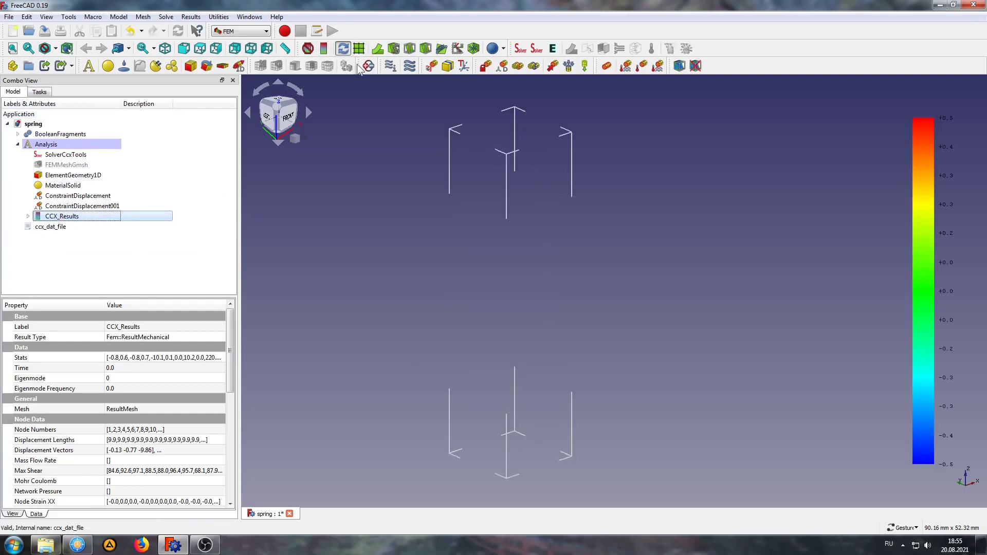
left_click(378, 50)
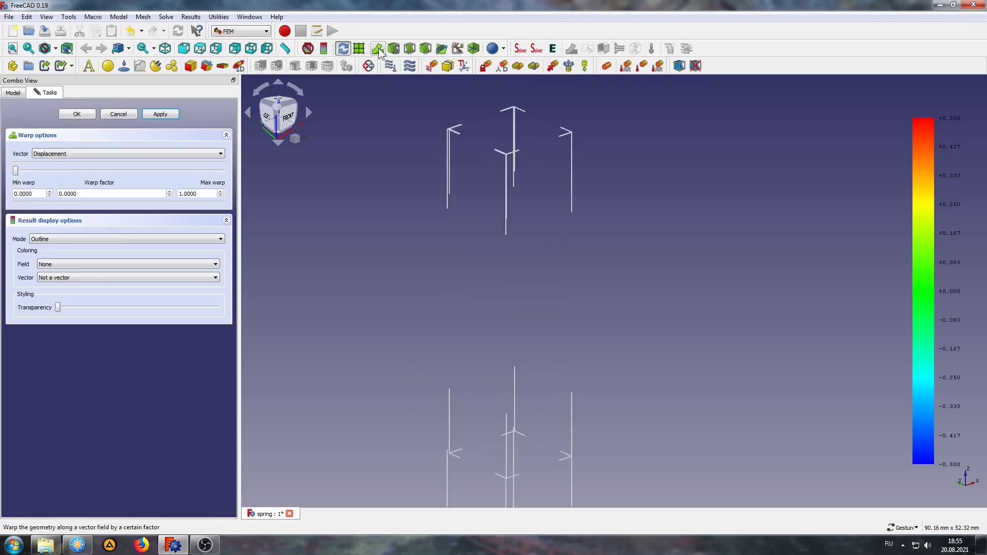
left_click(49, 239)
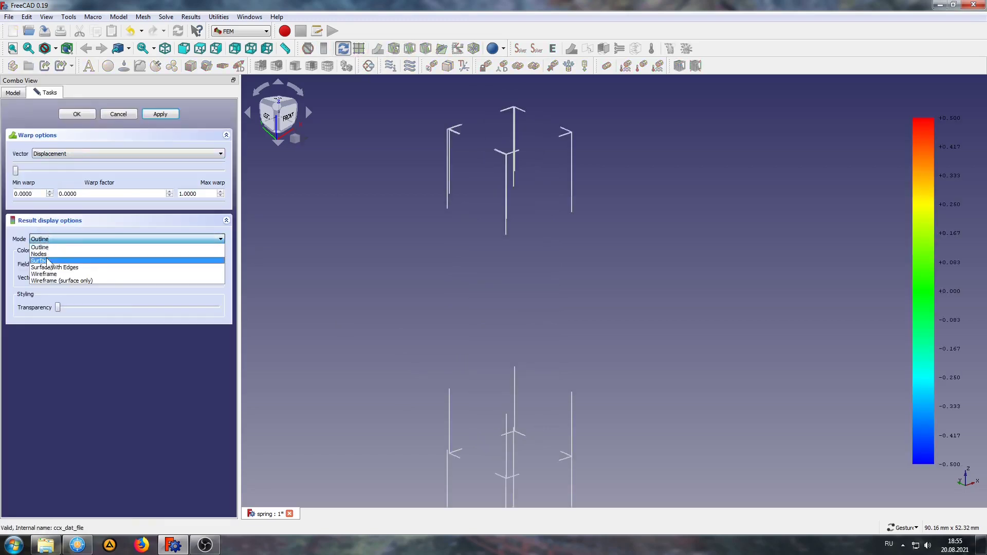
left_click(57, 261)
- Try Displacement Magnitude and Tresca fields, then colour by von Mises Stress and confirm
left_click(61, 264)
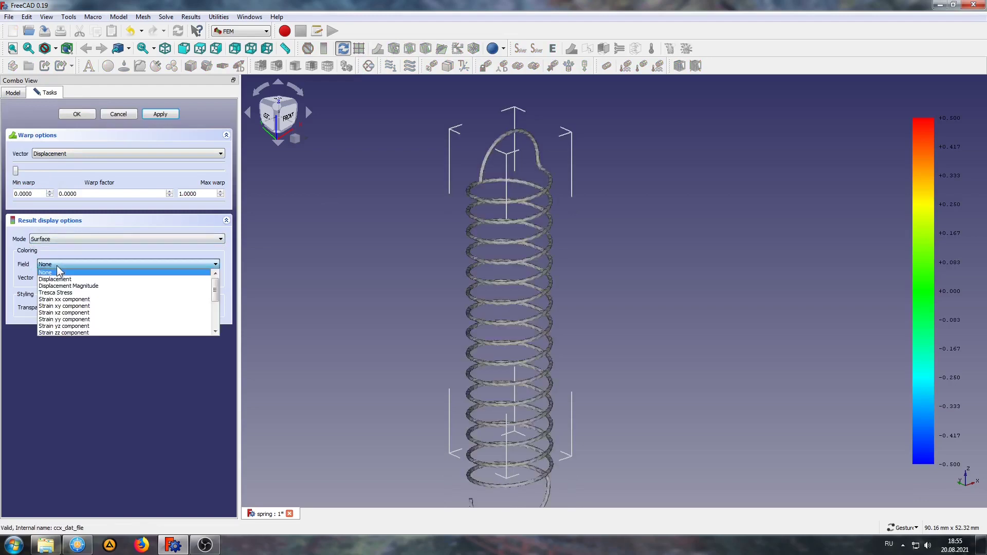
left_click(84, 287)
left_click(77, 265)
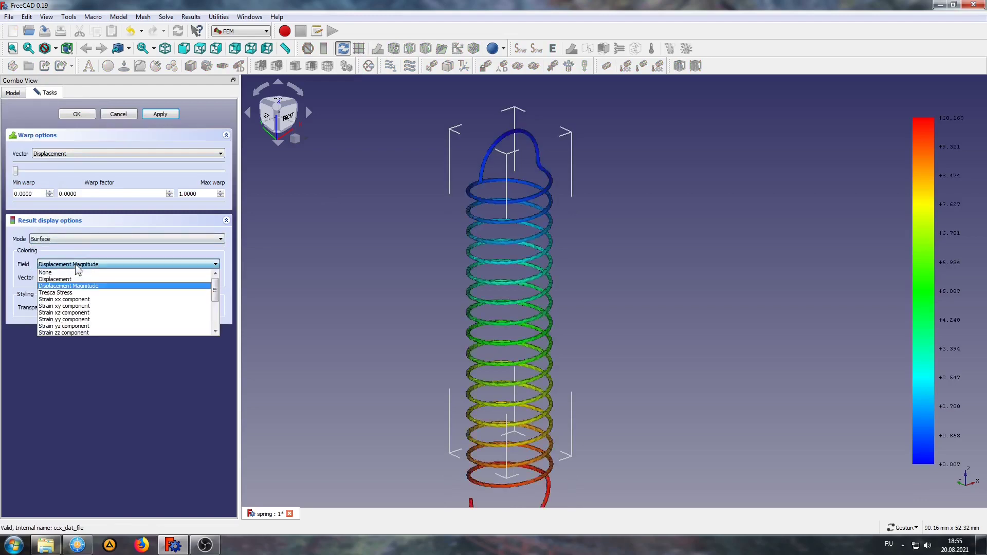
left_click(73, 293)
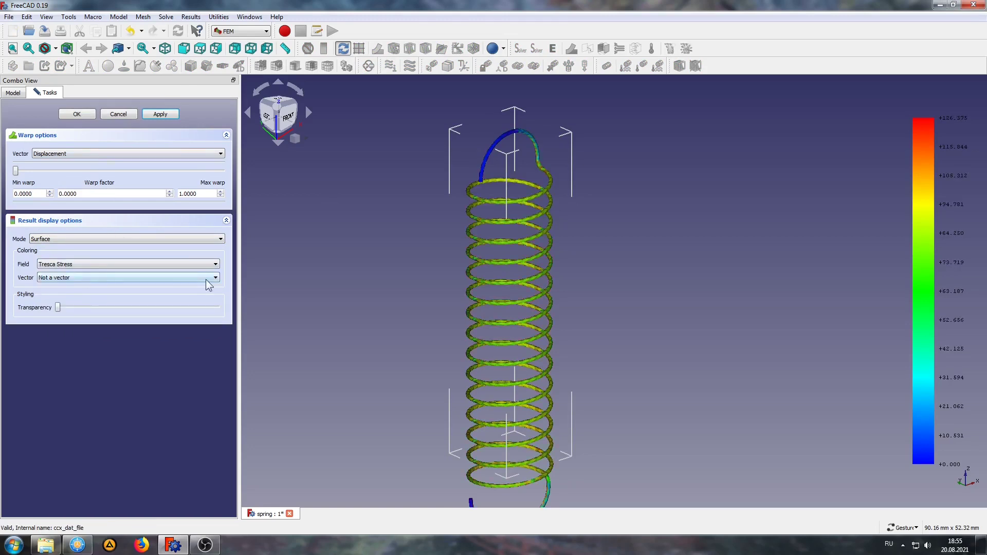
left_click(161, 260)
scroll(123, 278, "down", 3)
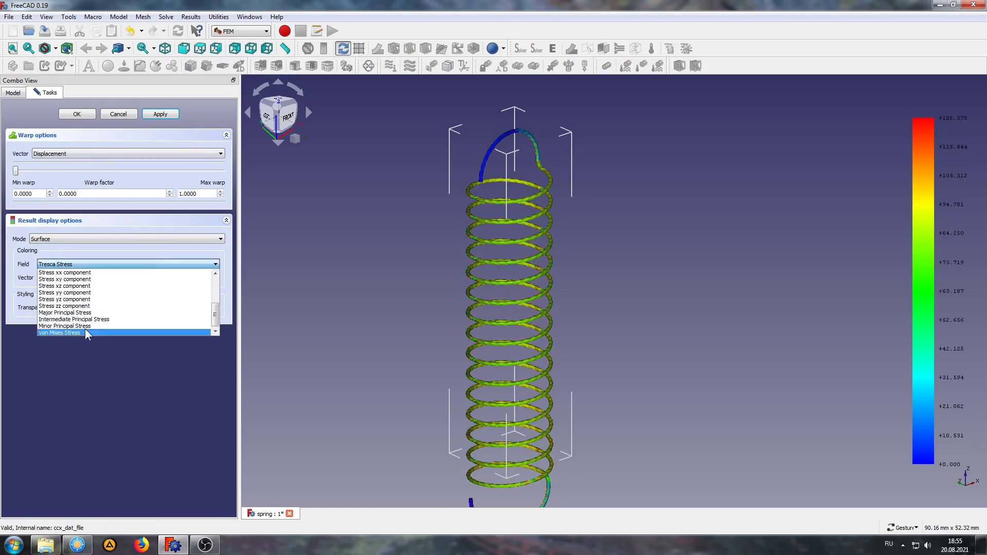
left_click(54, 333)
left_click_drag(377, 236, 366, 260)
scroll(366, 260, "down", 3)
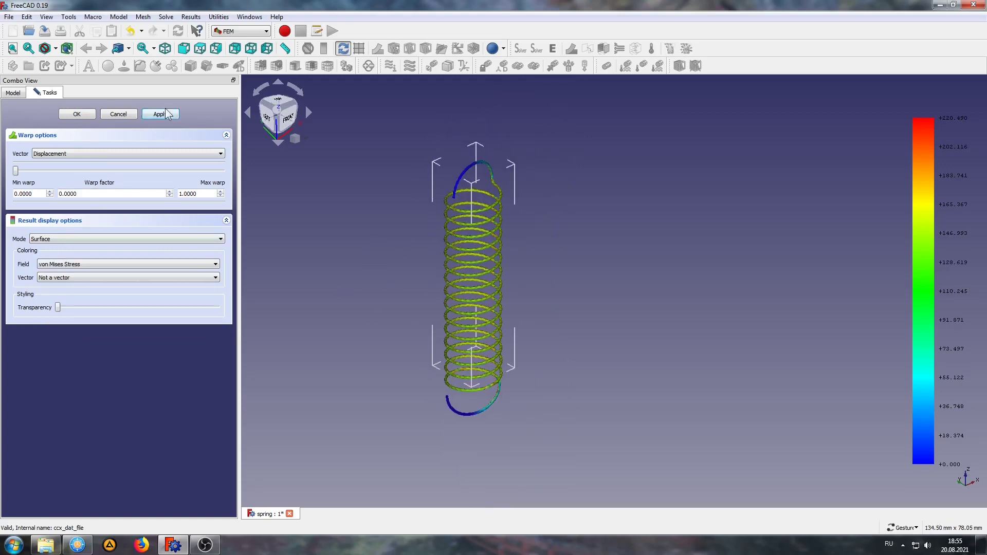
left_click(76, 114)
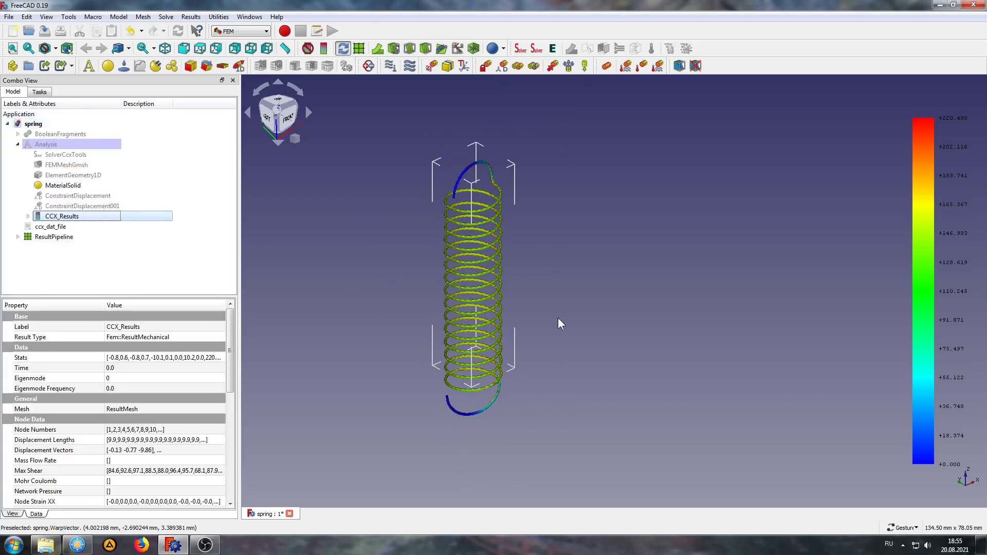
- Expand ResultPipeline to show its WarpVector filter and shift the coloured spring right in the view
left_click(28, 237)
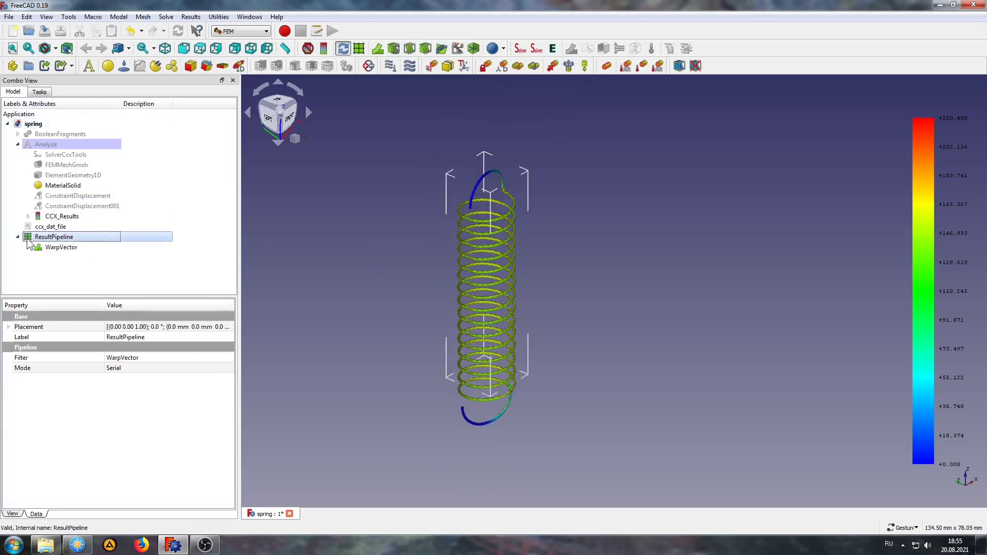
right_click_drag(524, 357, 617, 361)
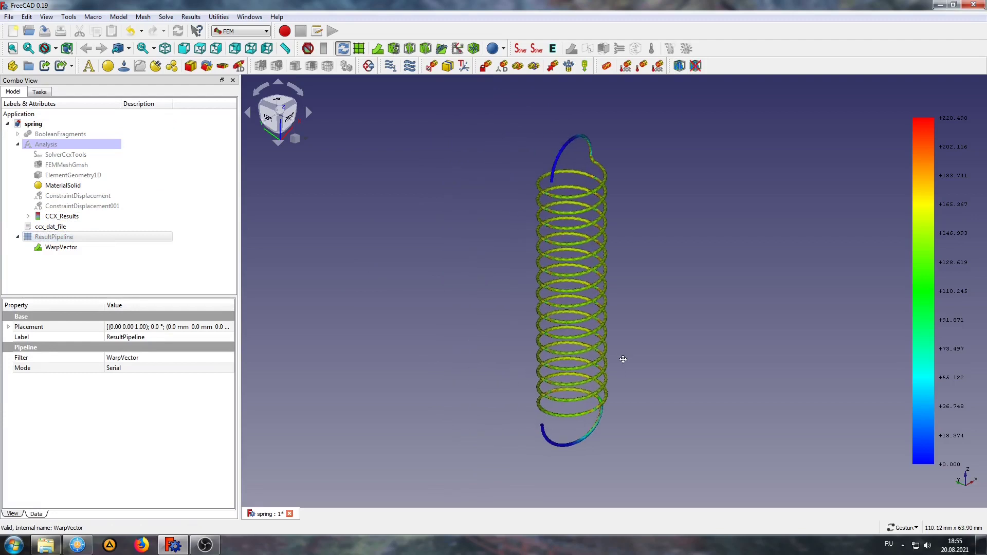
left_click(70, 17)
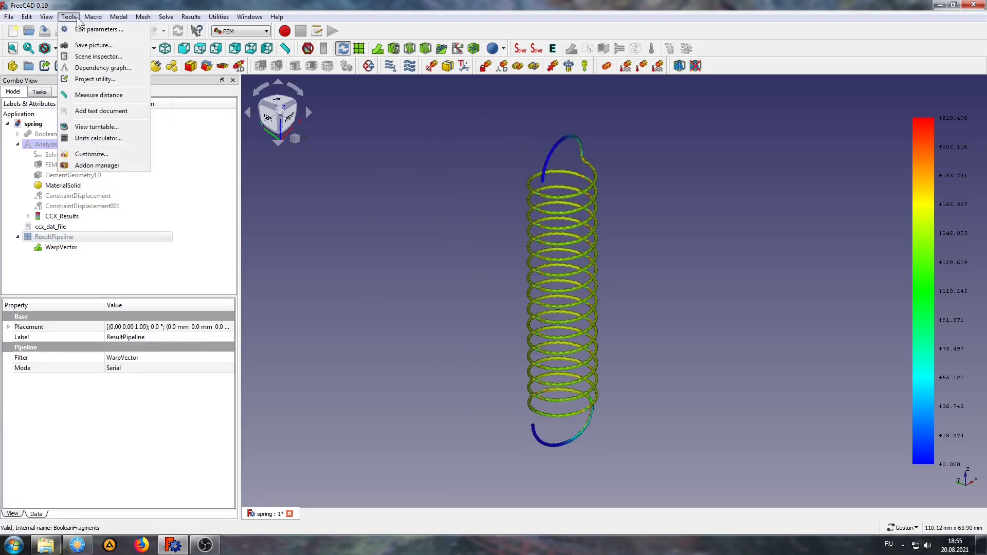
- Save the spring view as a 1451×842 PNG named 001 in D:\test with a white background
left_click(82, 46)
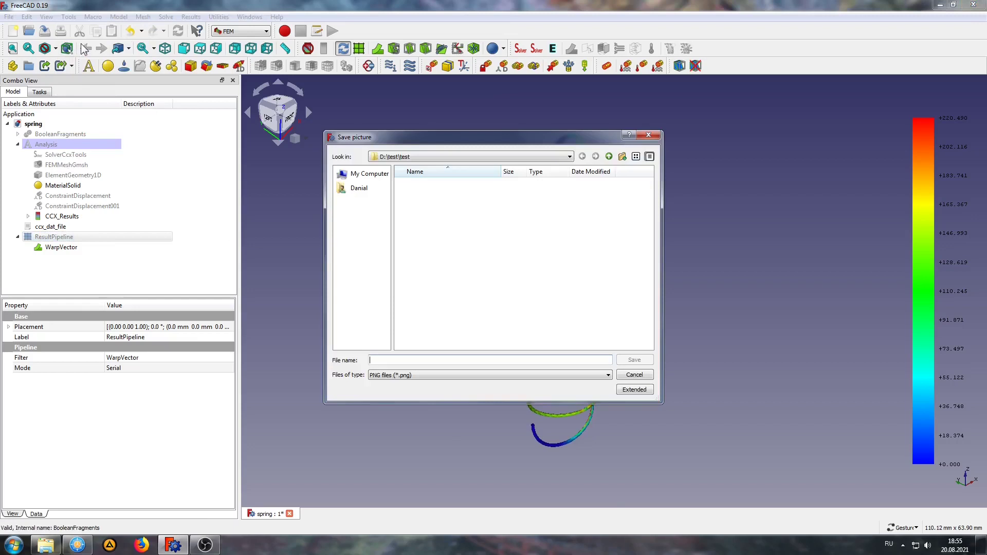
left_click(638, 391)
left_click(760, 256)
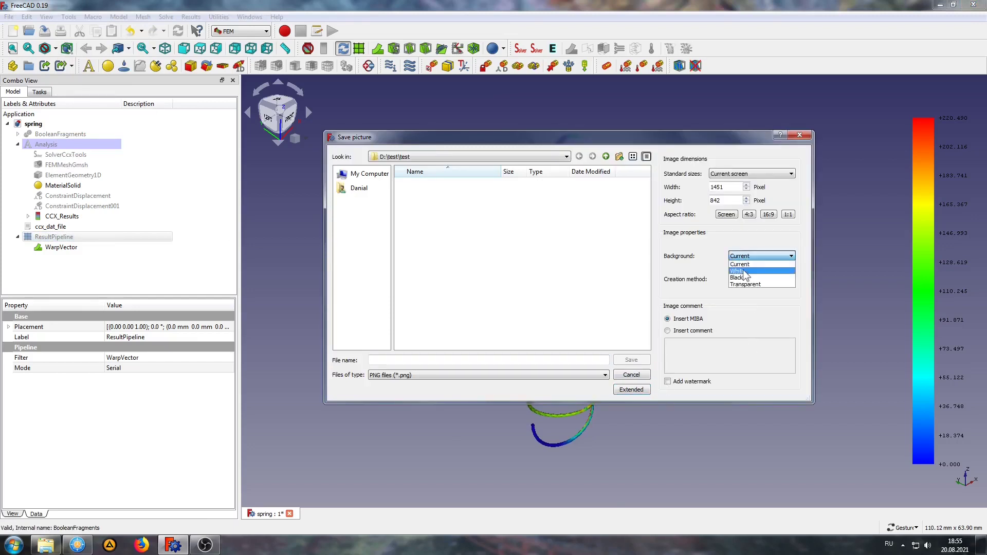
left_click(745, 269)
left_click(386, 361)
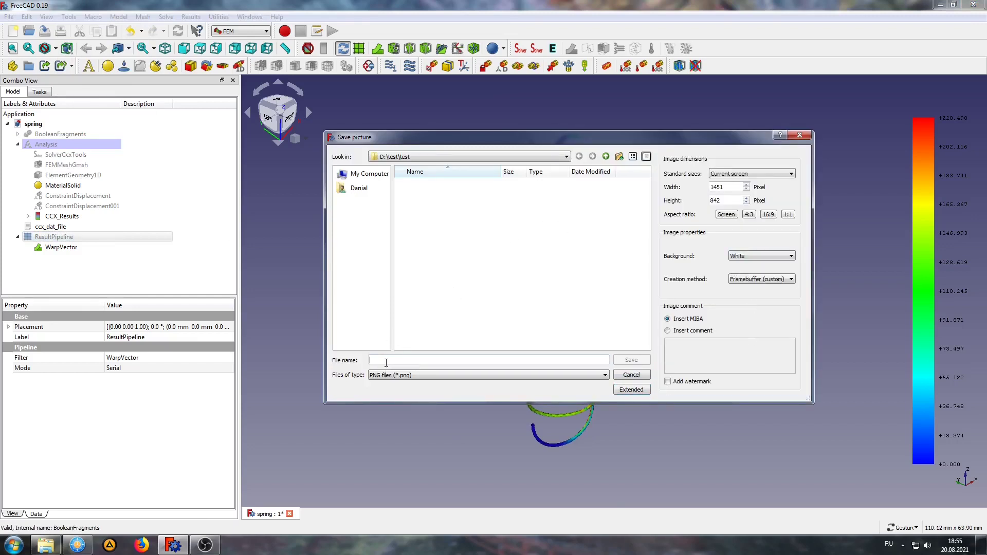
left_click(606, 157)
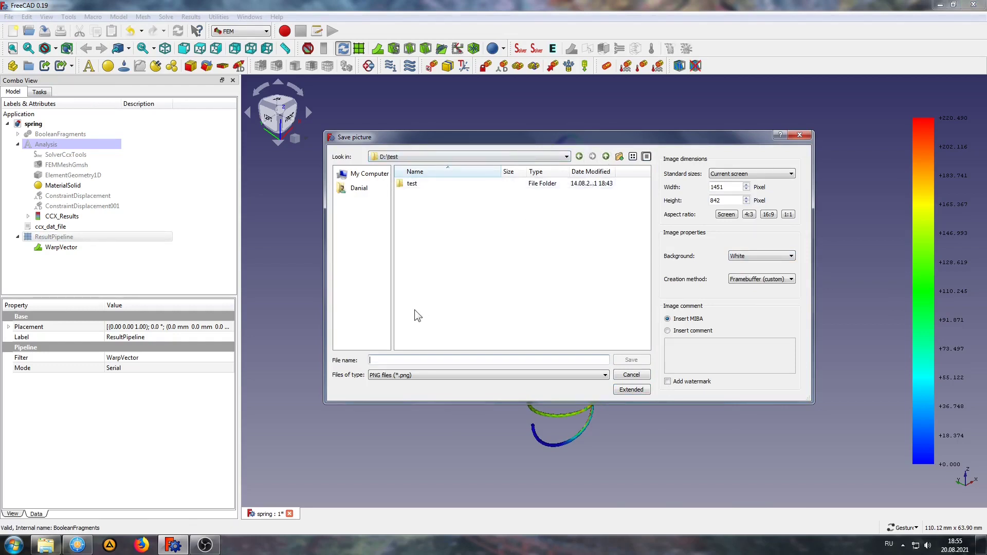
type("001")
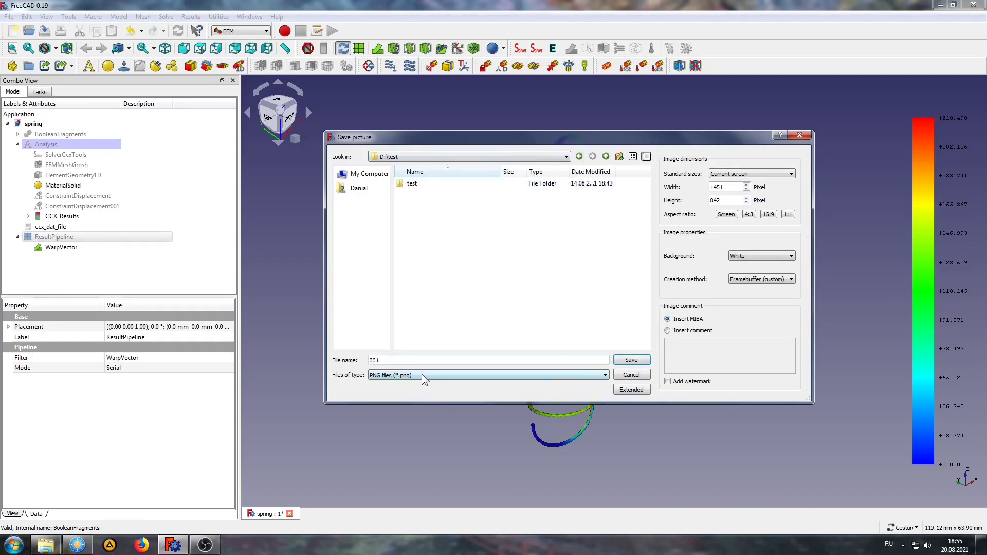
left_click(628, 360)
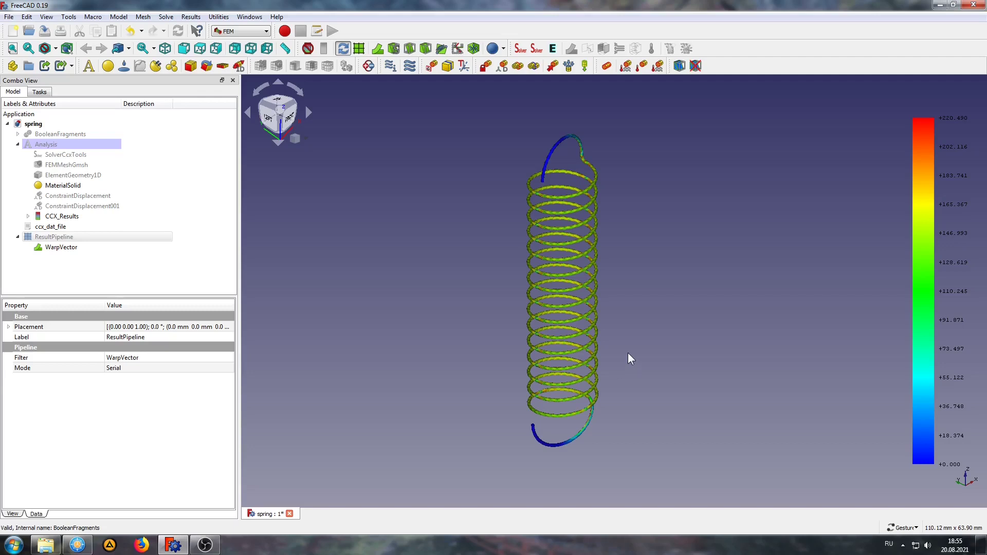
- Open 001.png from D:\test in Photo Viewer, close the folder window, and move the viewer aside
left_click(46, 545)
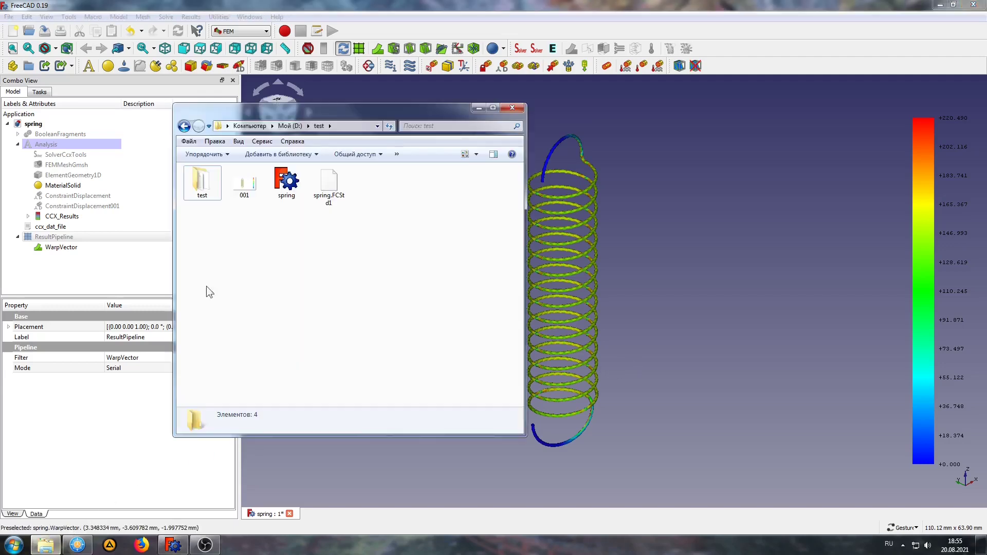
double_click(244, 186)
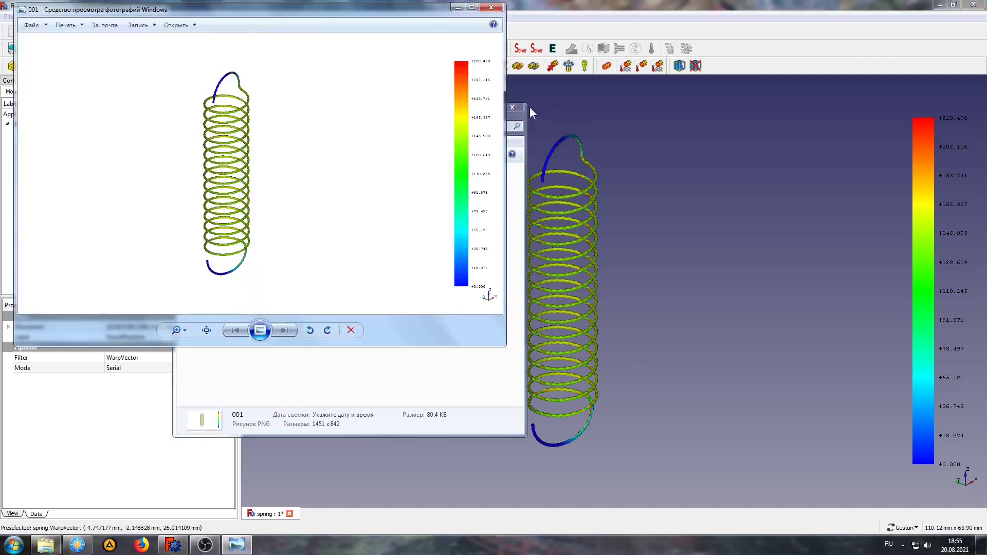
left_click(513, 108)
left_click_drag(399, 15, 500, 87)
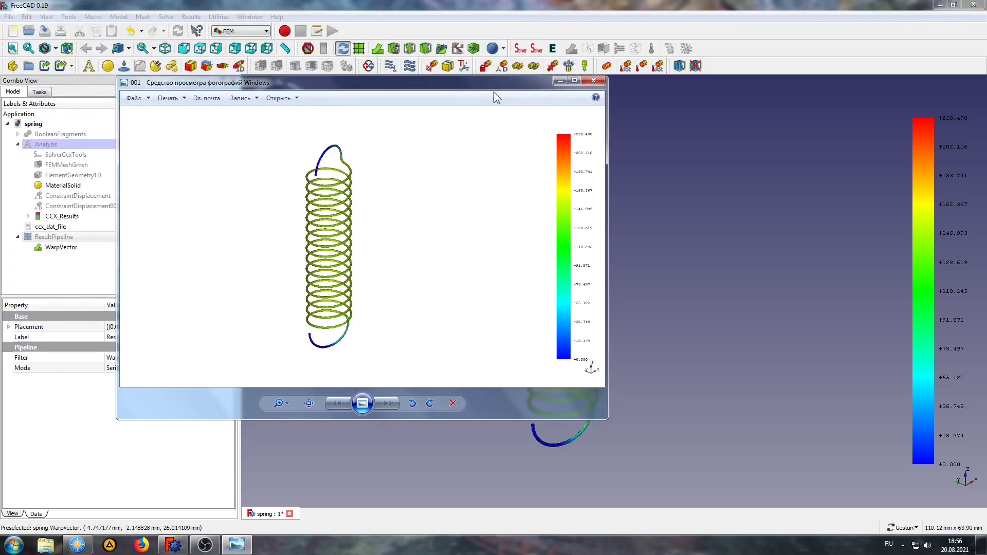